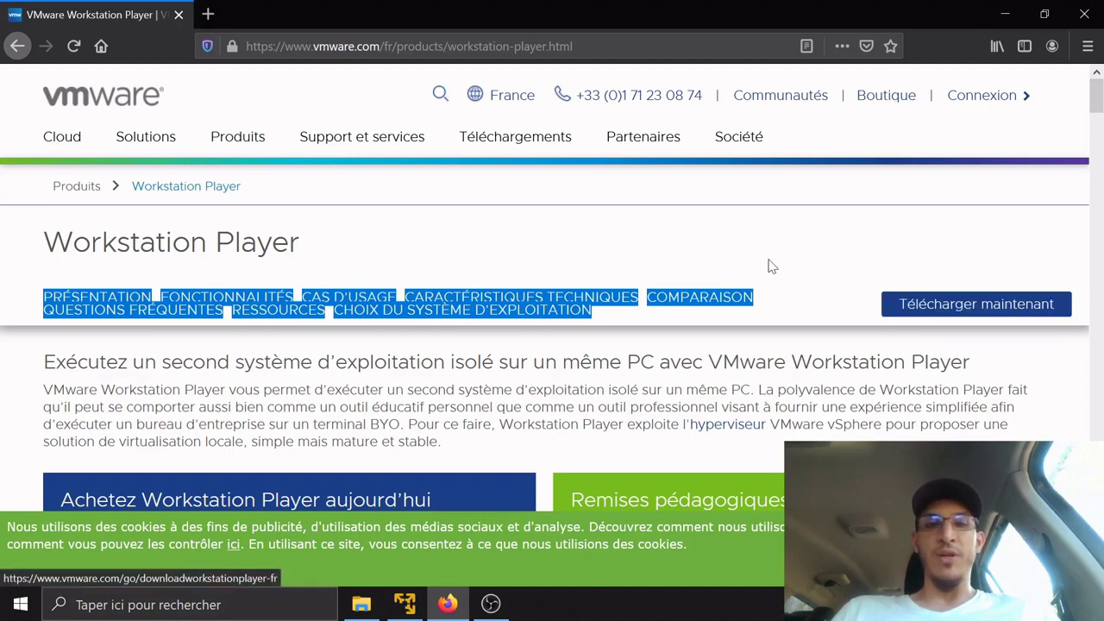
Bring VMware Player to the front, maximize it, and launch the New Virtual Machine Wizard
left_click(406, 605)
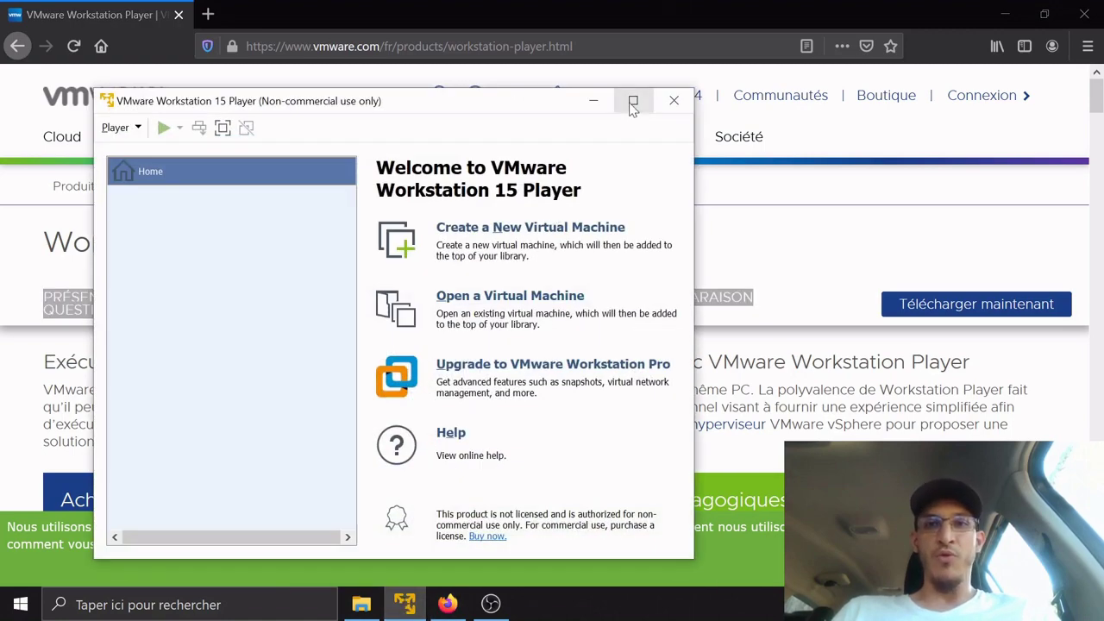
left_click(633, 100)
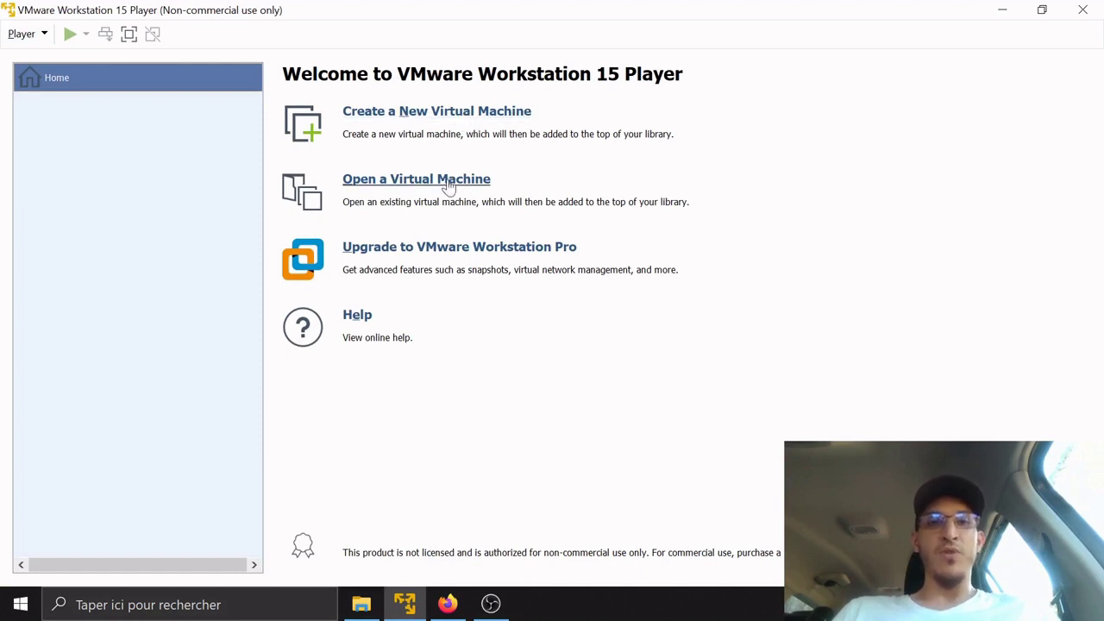
left_click(487, 116)
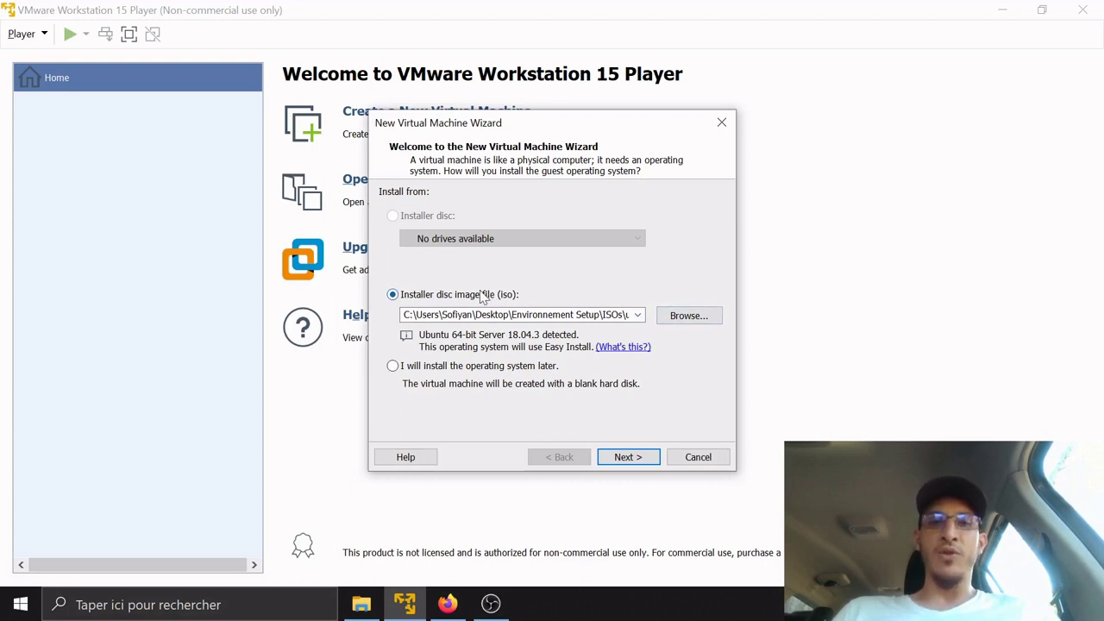
Keep 'Installer disc image file (iso)' as the install source and browse for the ISO
left_click(432, 368)
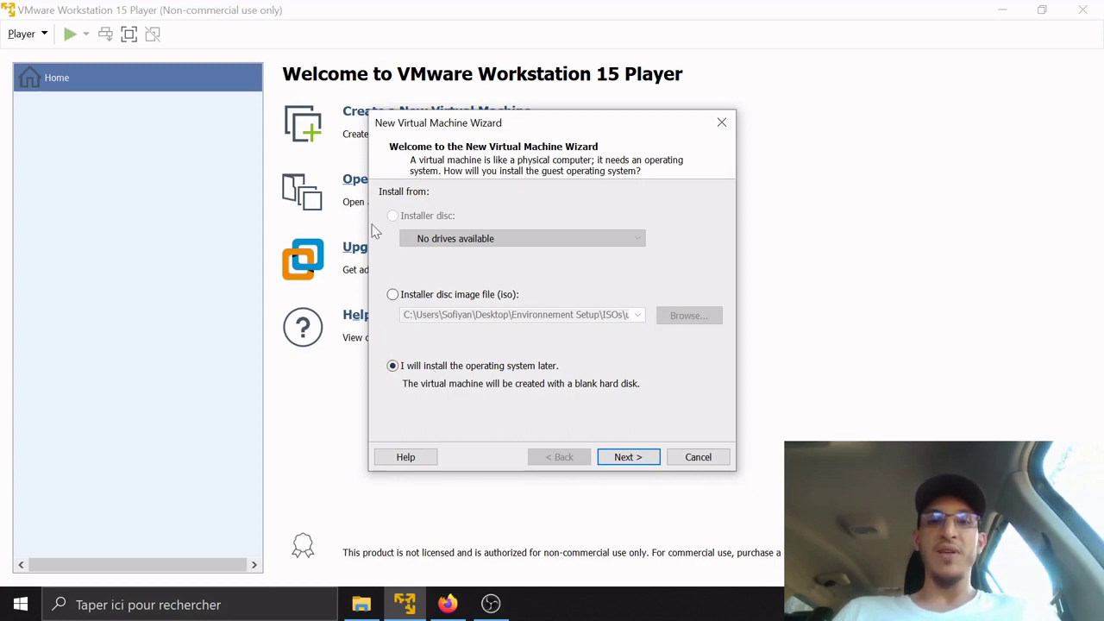
left_click(394, 295)
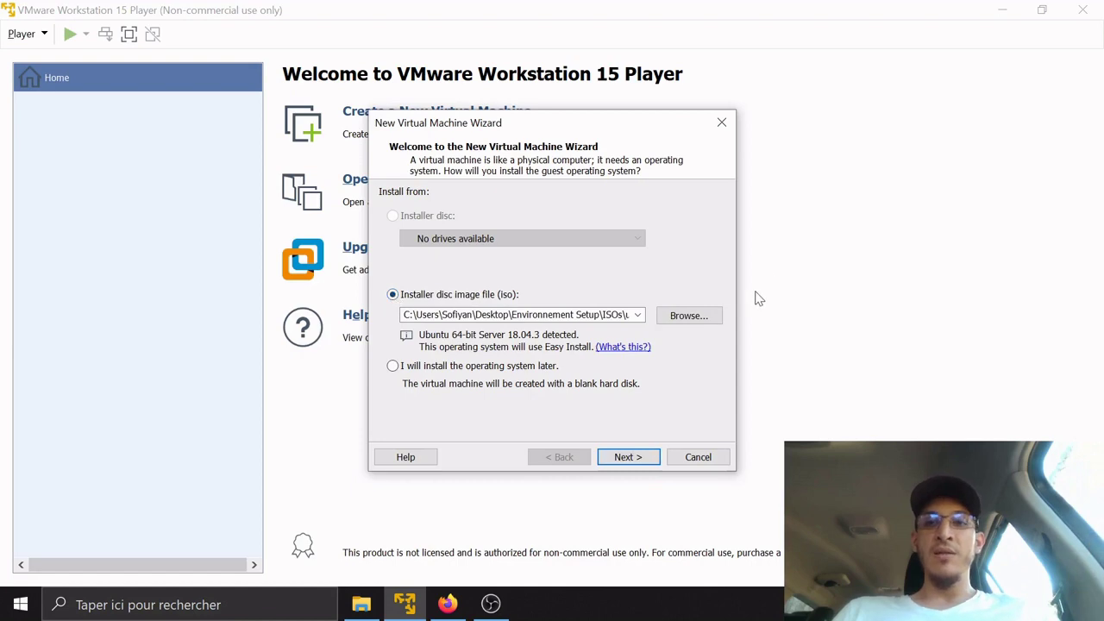
left_click(694, 316)
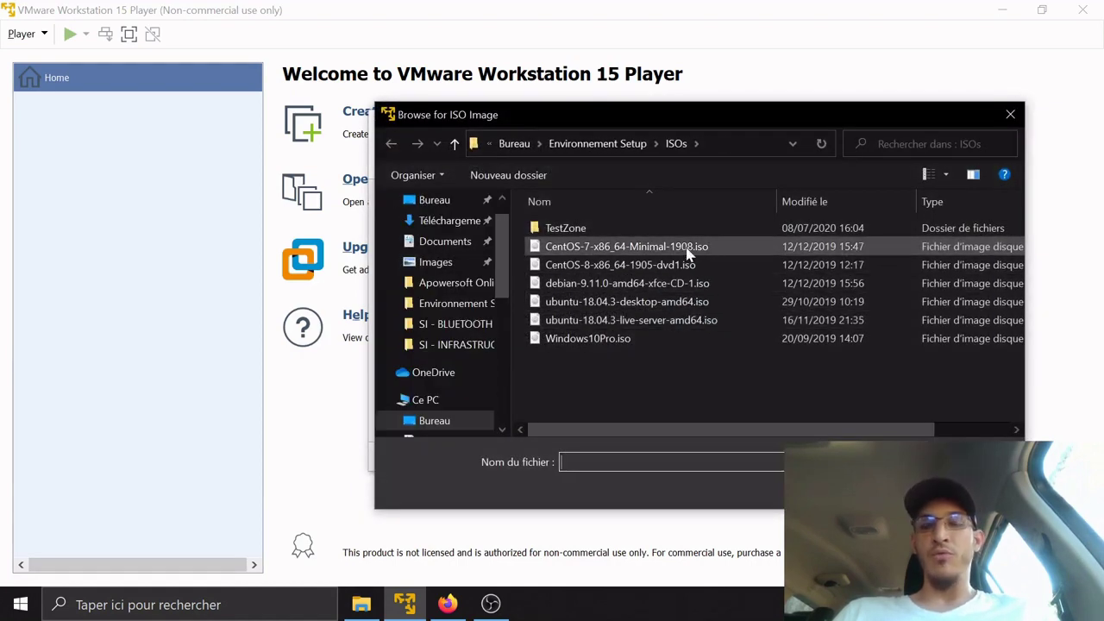
Choose ubuntu-18.04.3-live-server-amd64.iso from the ISOs folder as the installer image
type("66666")
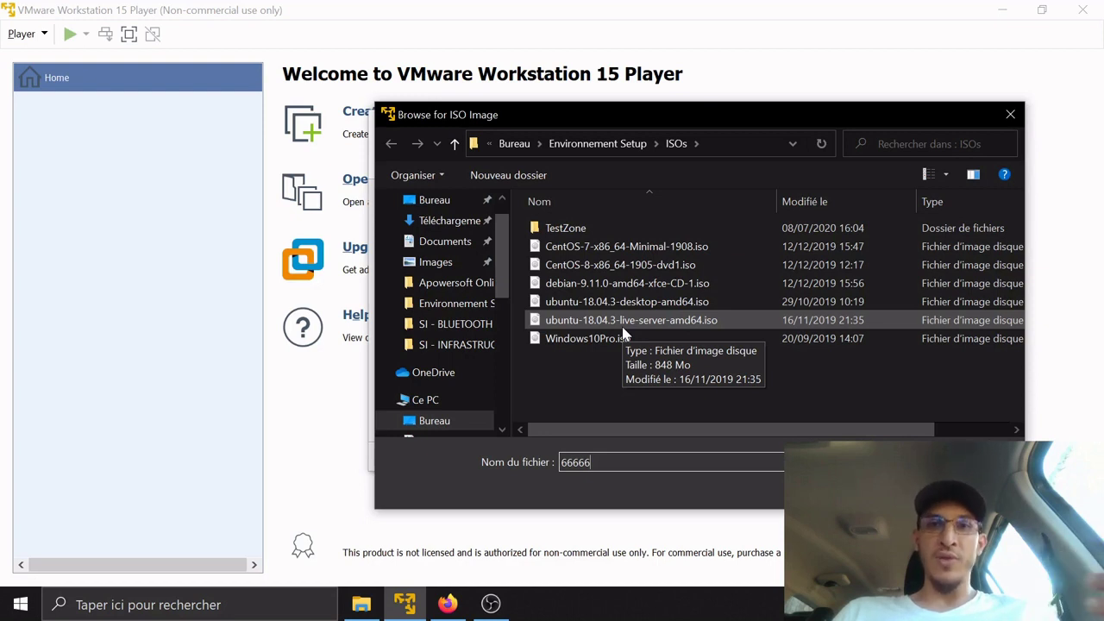
type("3")
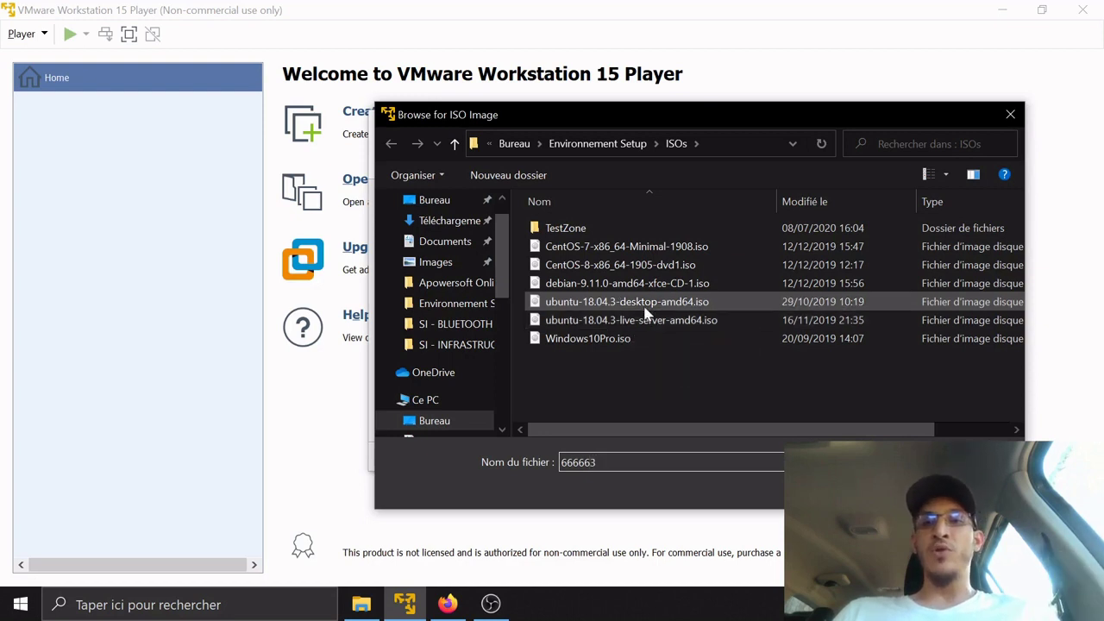
left_click(649, 308)
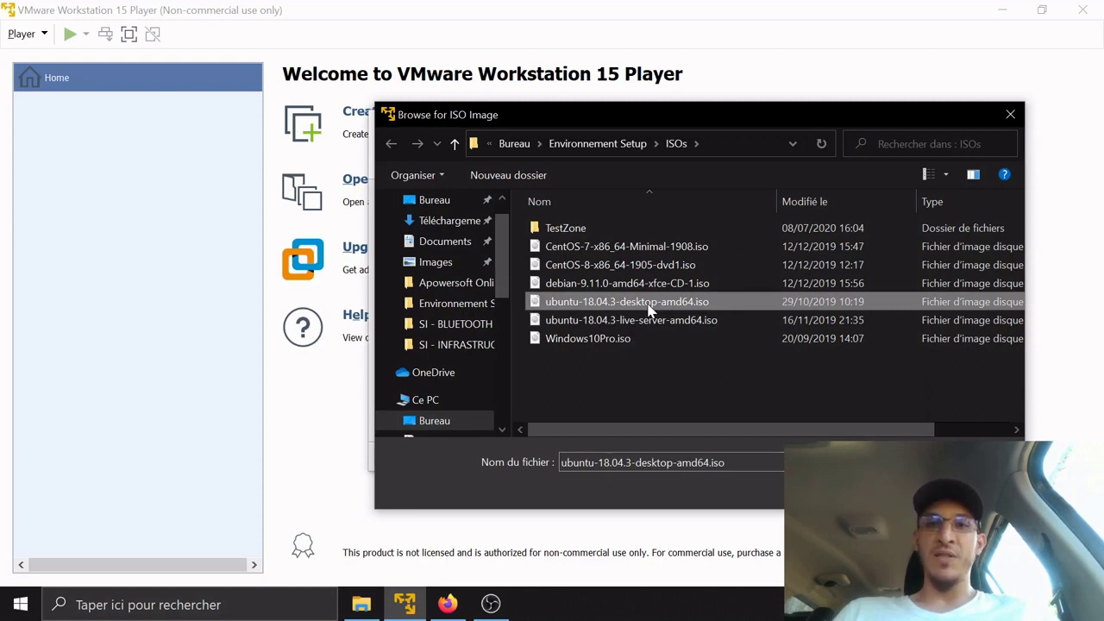
left_click(642, 322)
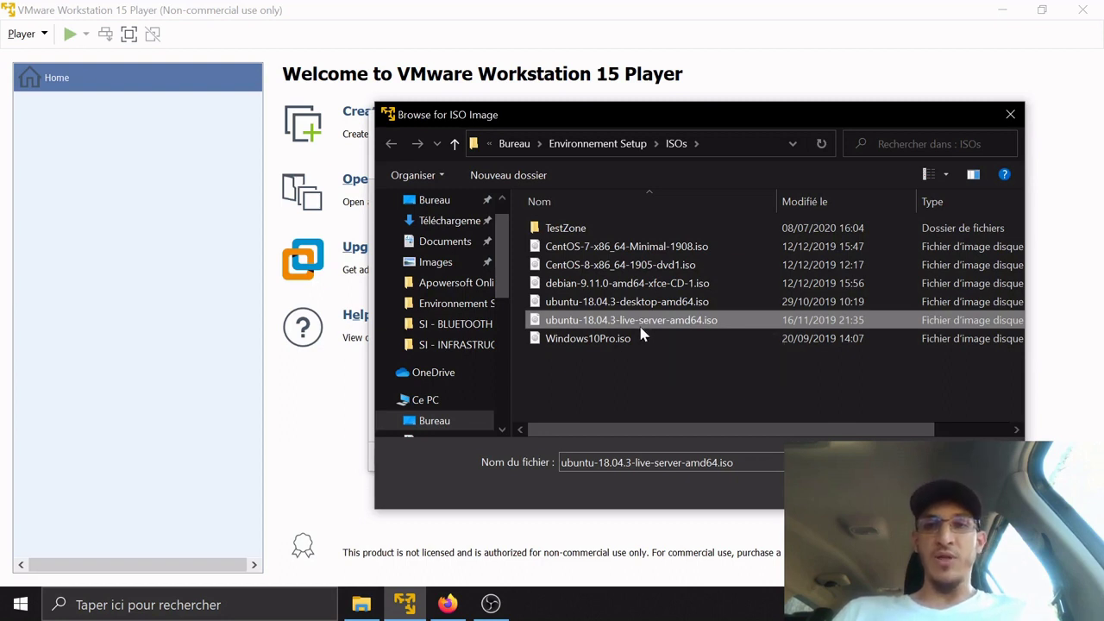
left_click(649, 344)
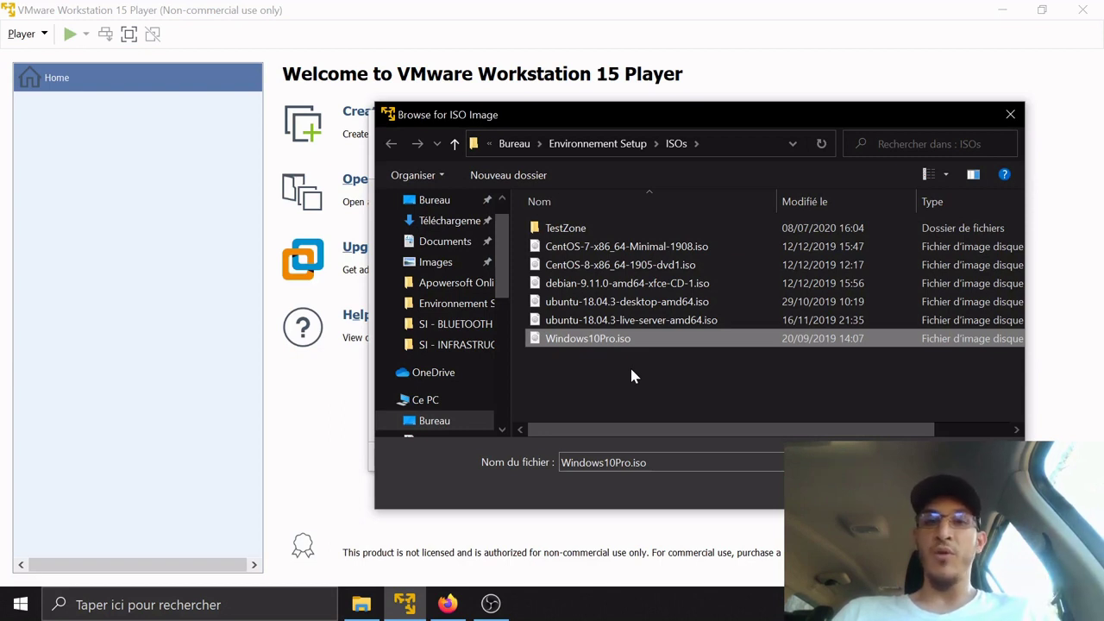
left_click(689, 326)
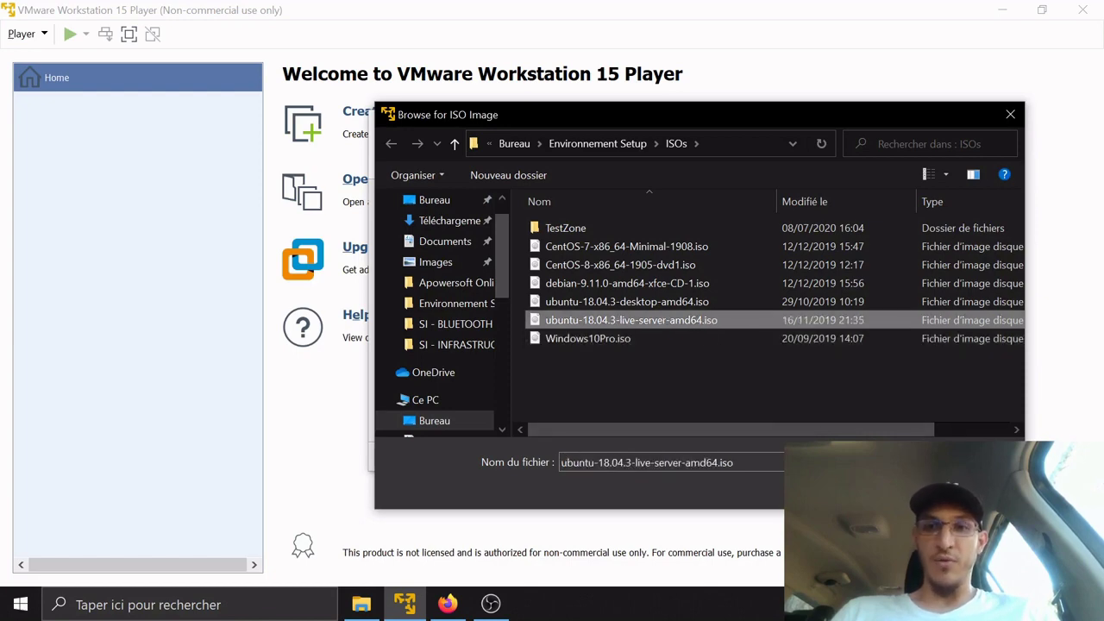
key("Return")
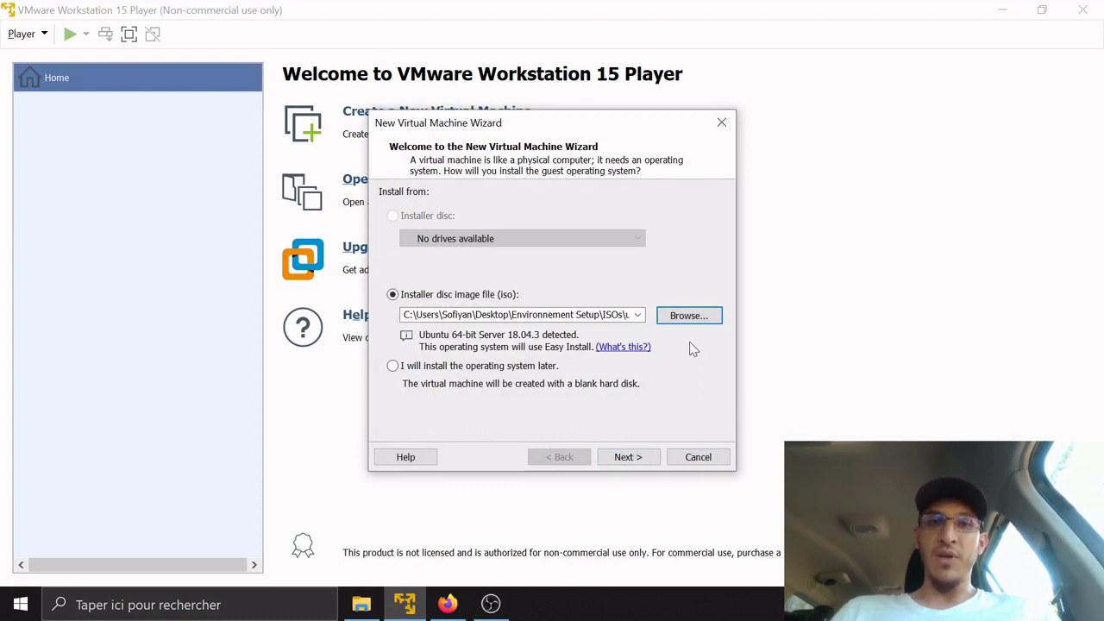
Enter the Linux account's name and password on the Easy Install Information page
left_click(618, 463)
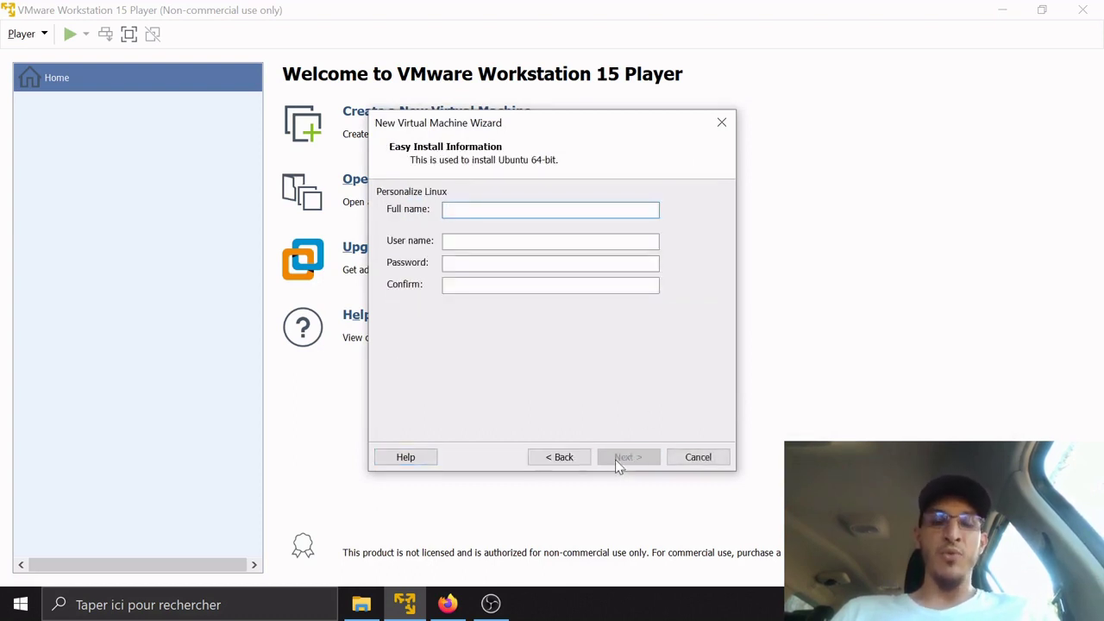
type("tes")
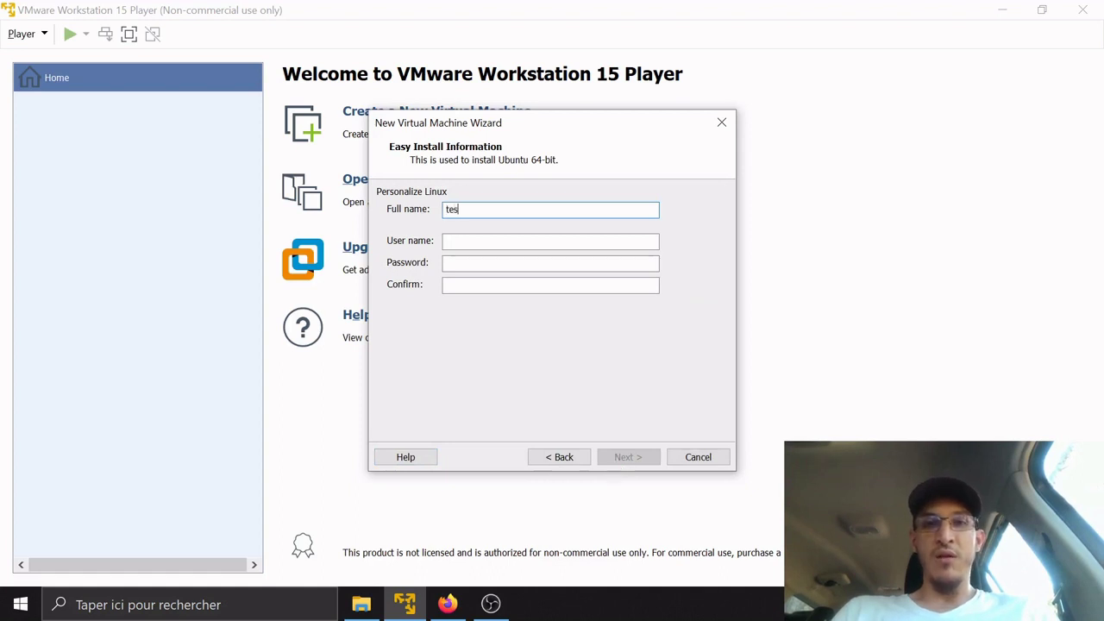
type("test")
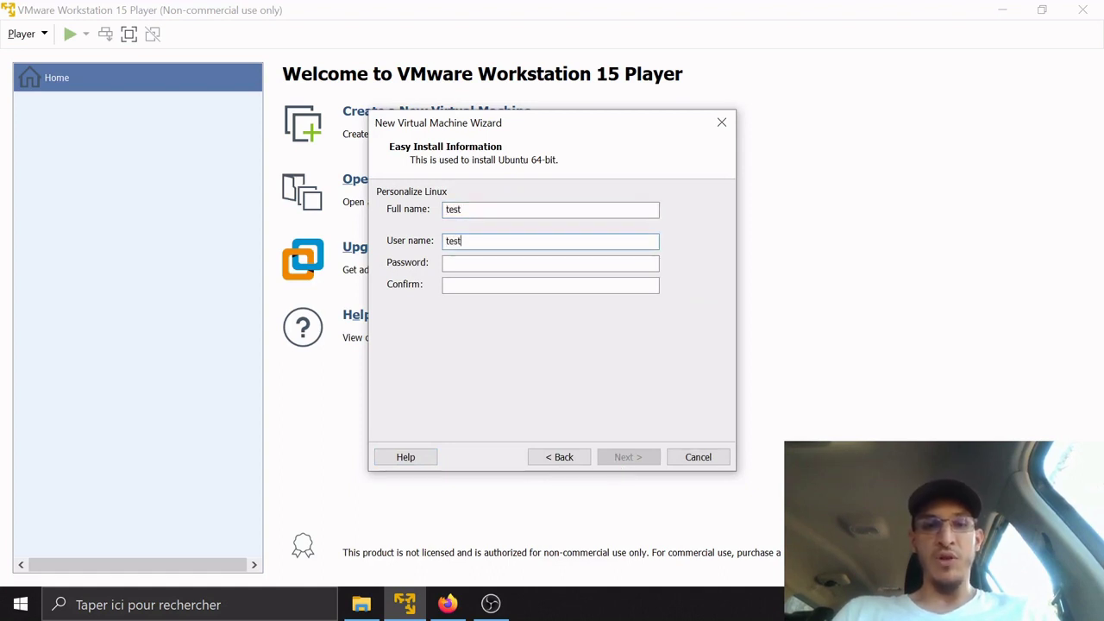
key("Tab")
type("test")
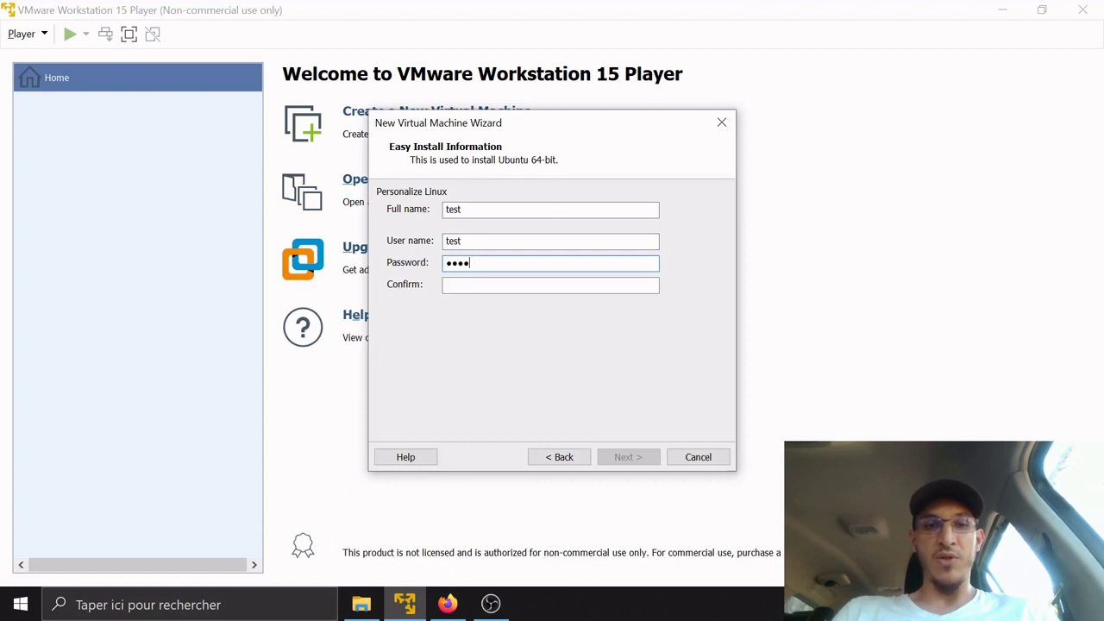
type("test")
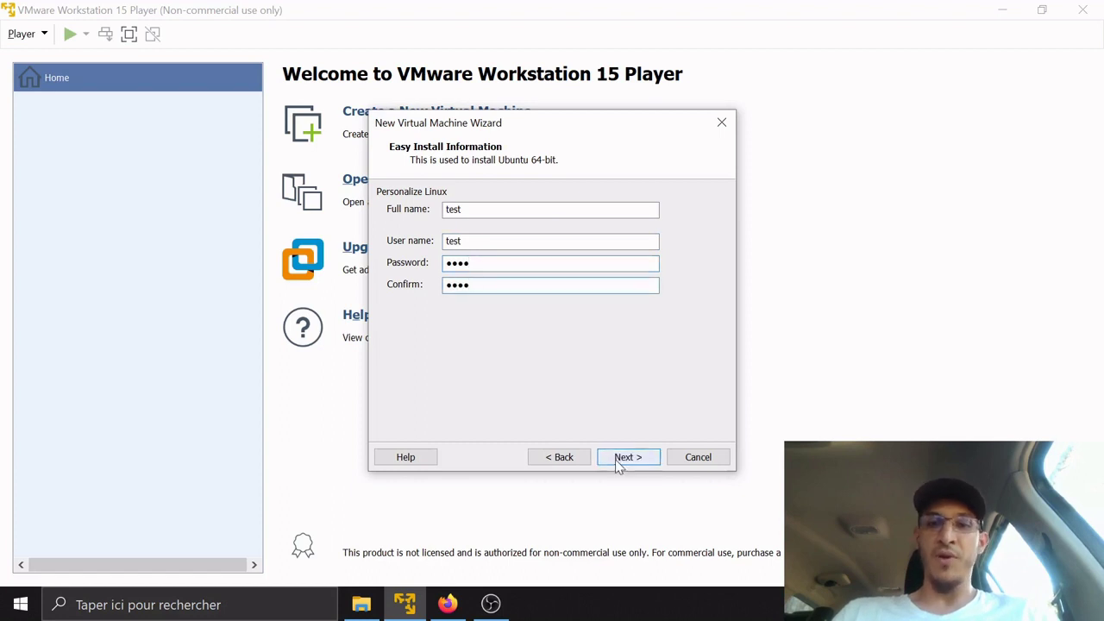
left_click(627, 457)
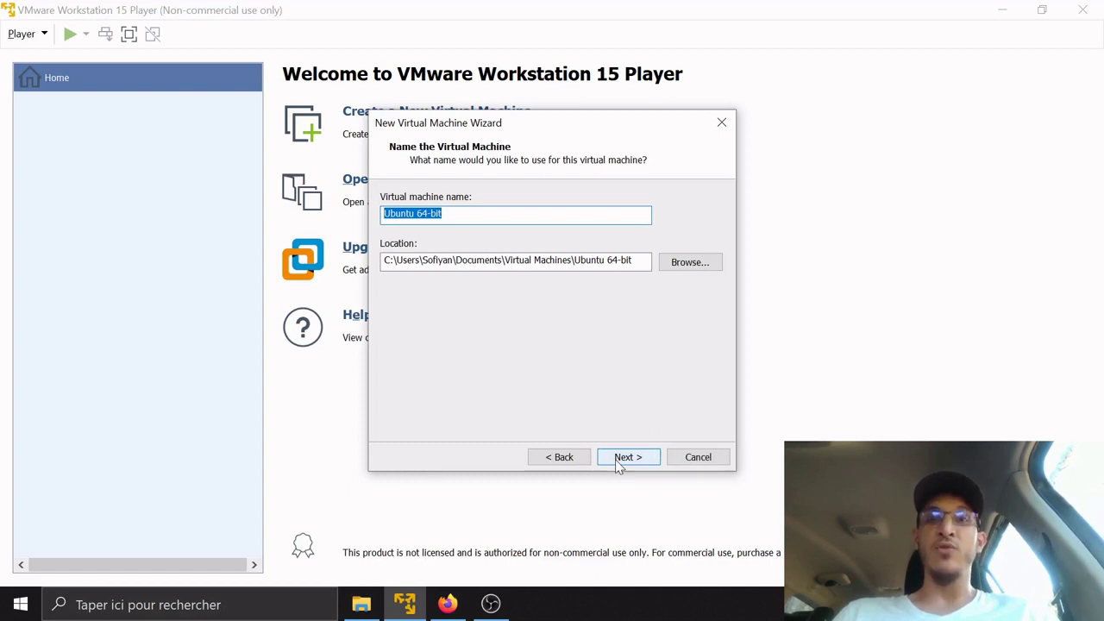
Keep the name Ubuntu 64-bit and set a 33 GB maximum disk split into multiple files
left_click(627, 457)
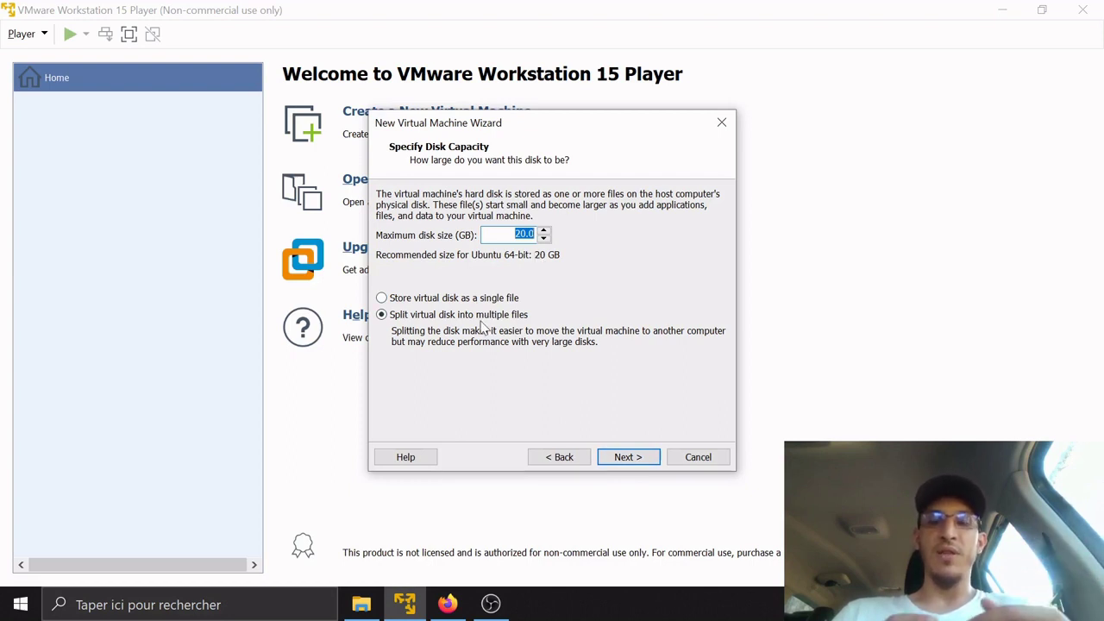
type("33")
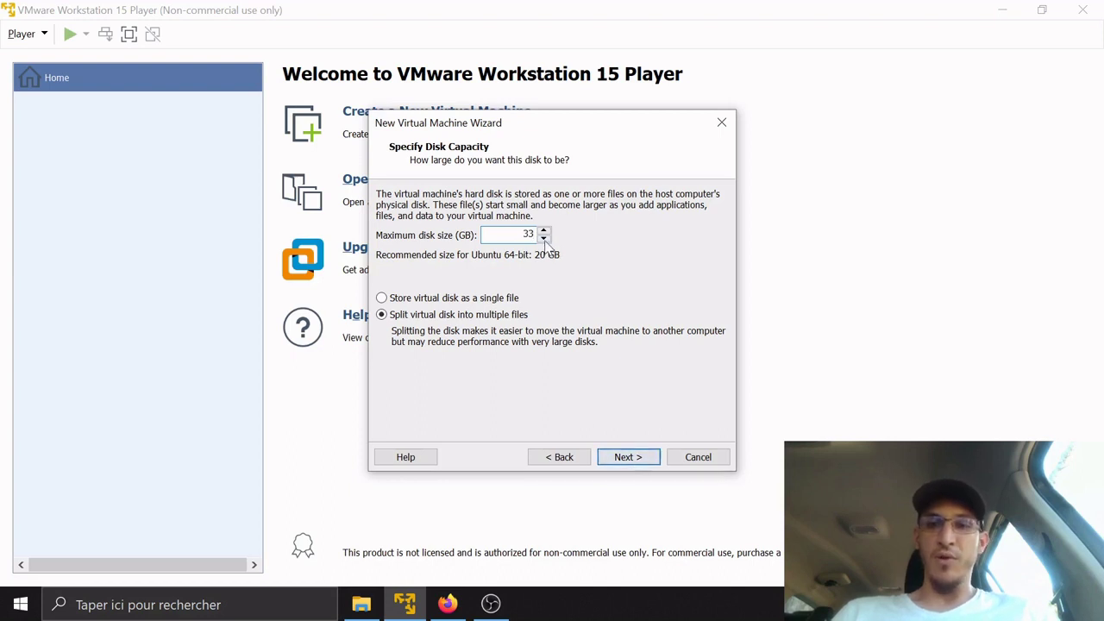
left_click(626, 457)
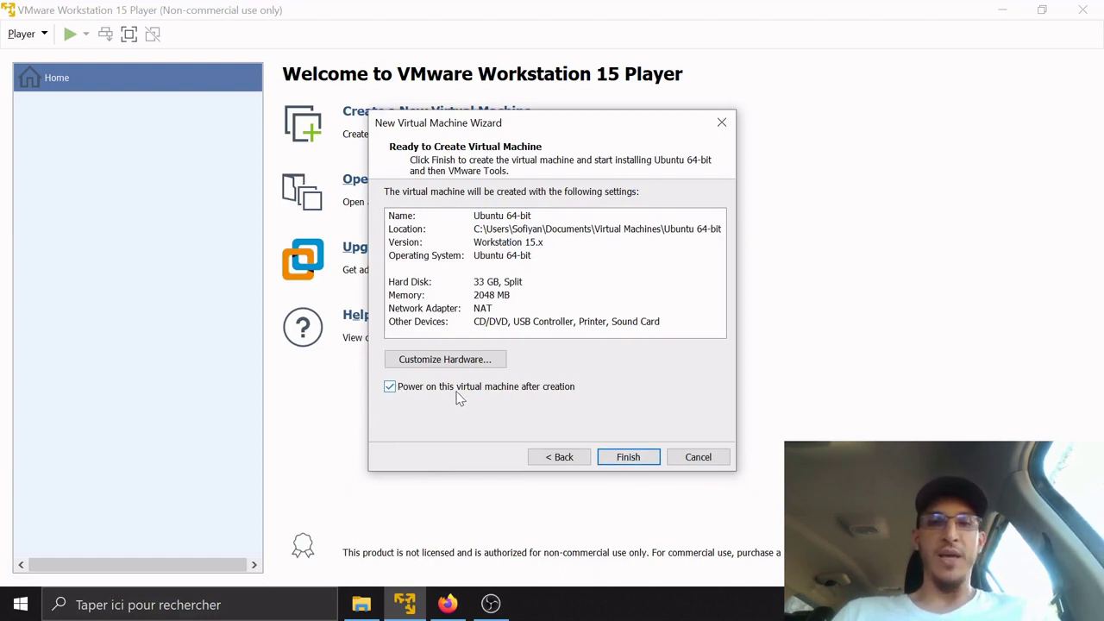
Open Customize Hardware from the Ready to Create Virtual Machine page
left_click(477, 360)
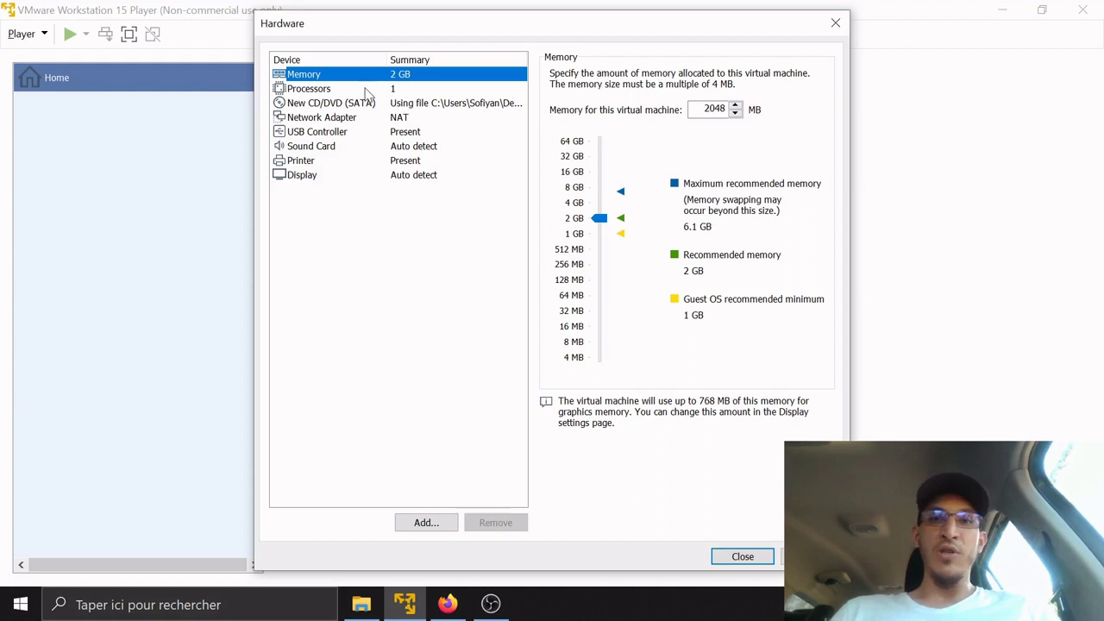
Set the processor to 2 cores, then bring up the Network Adapter settings
left_click(365, 90)
left_click(733, 75)
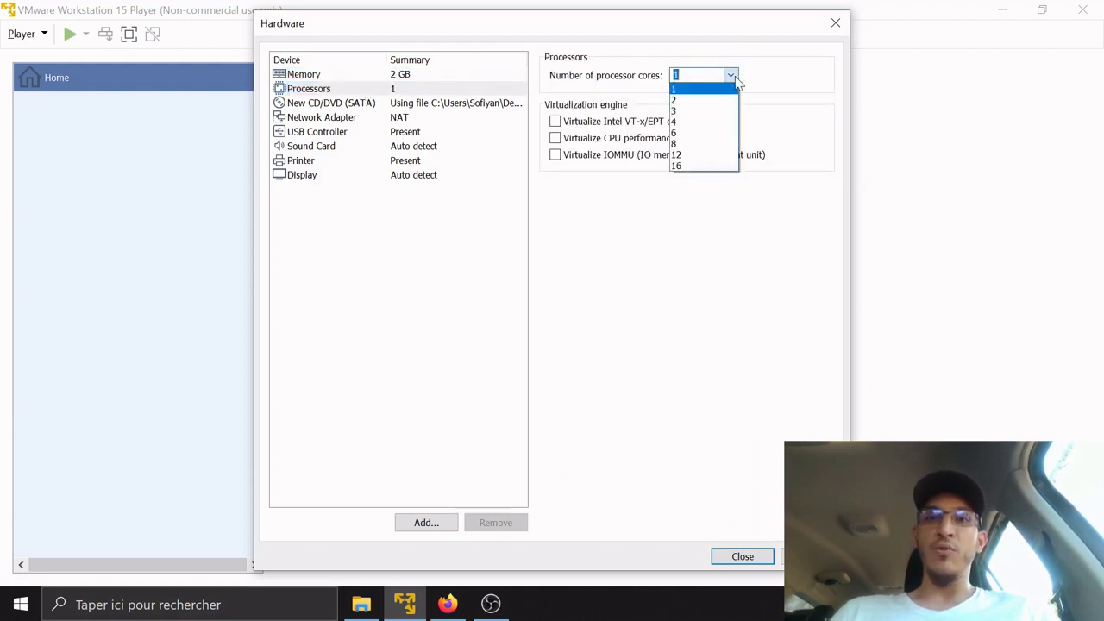
left_click(705, 101)
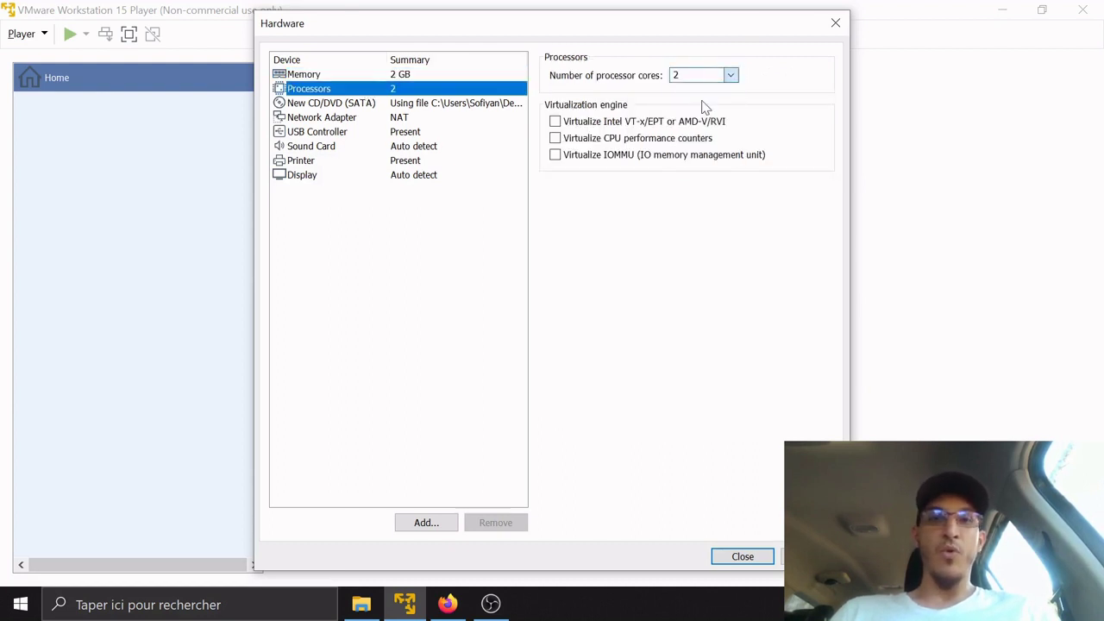
left_click(487, 105)
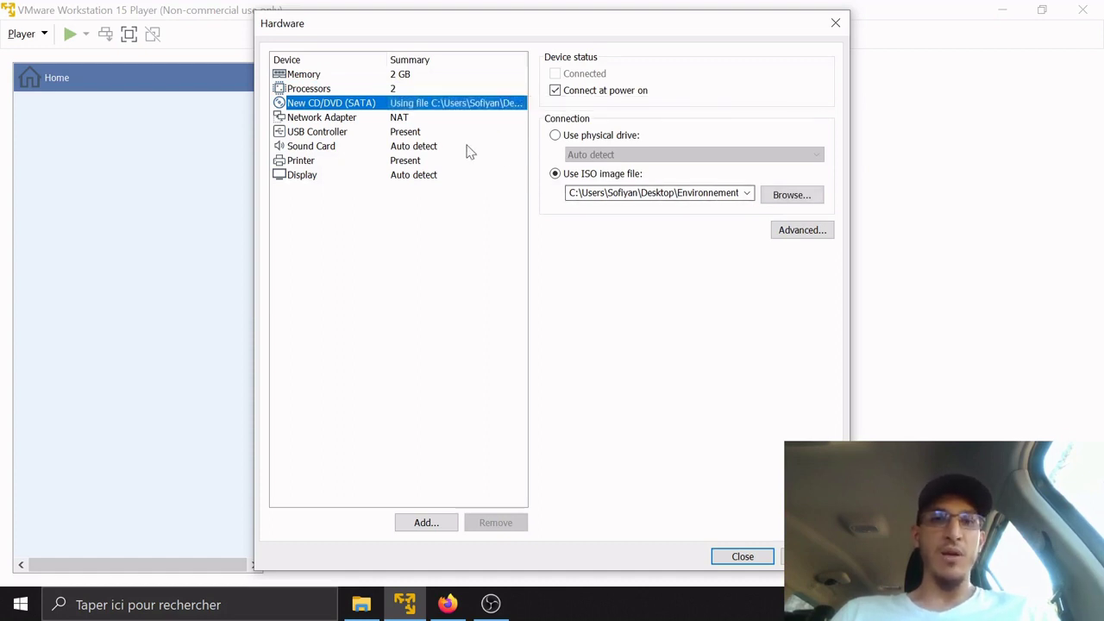
left_click(440, 121)
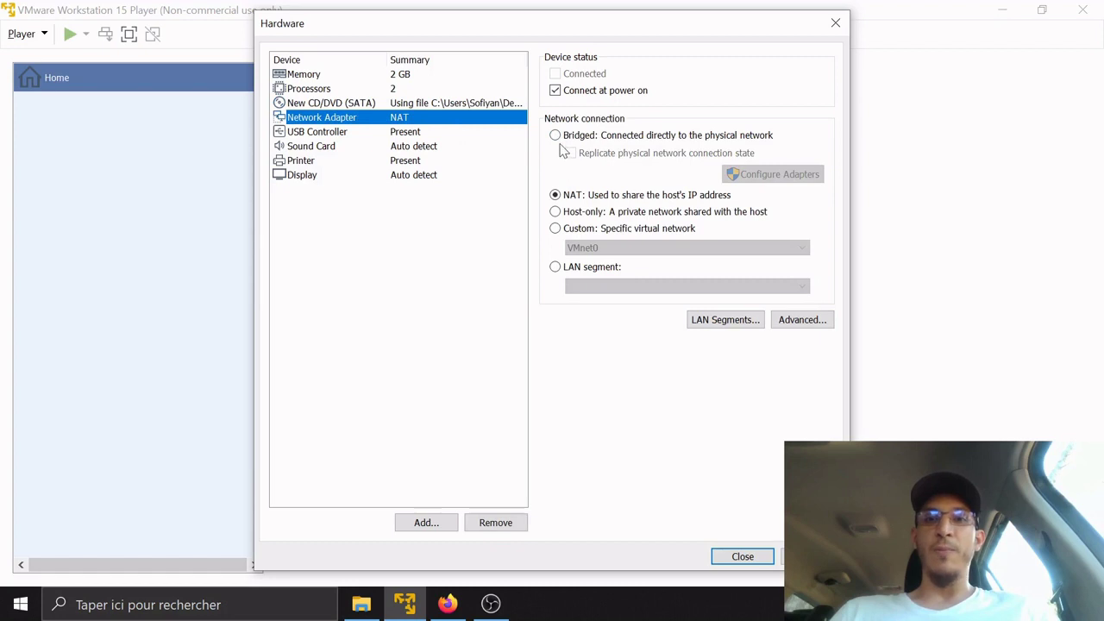
Bridge the network adapter to only the Intel Wireless-AC 9560 and close the Hardware dialog
left_click(558, 137)
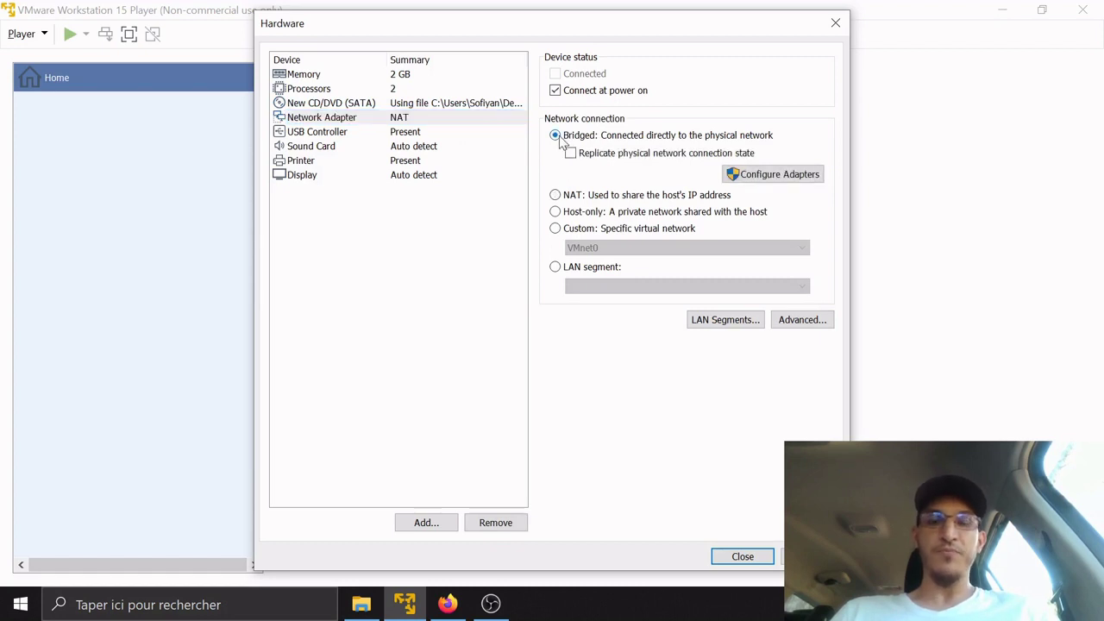
left_click(742, 179)
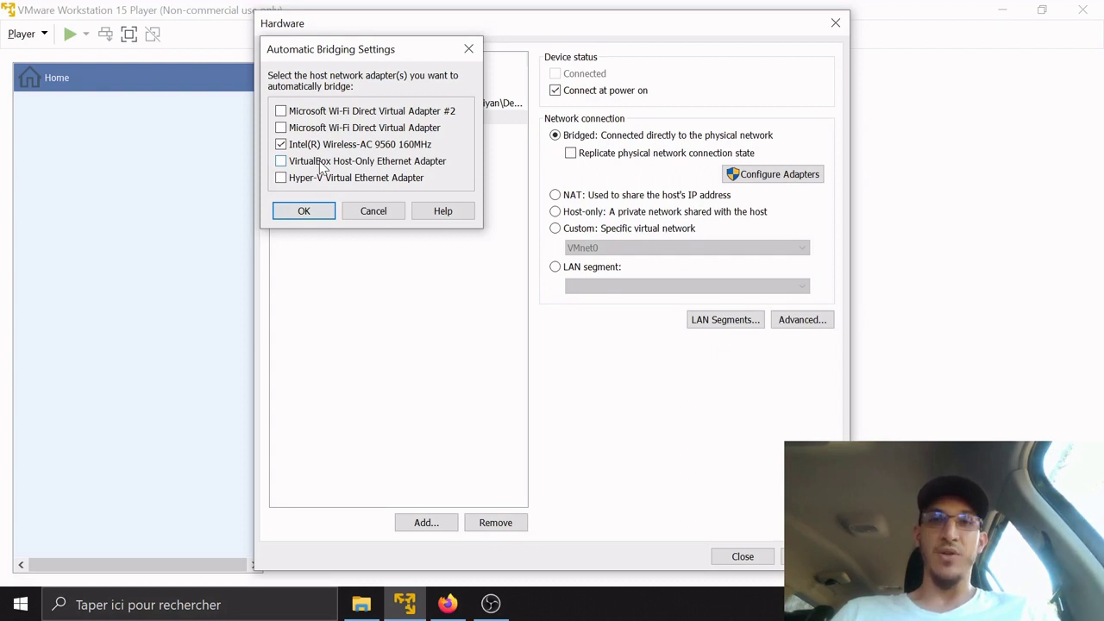
left_click(319, 212)
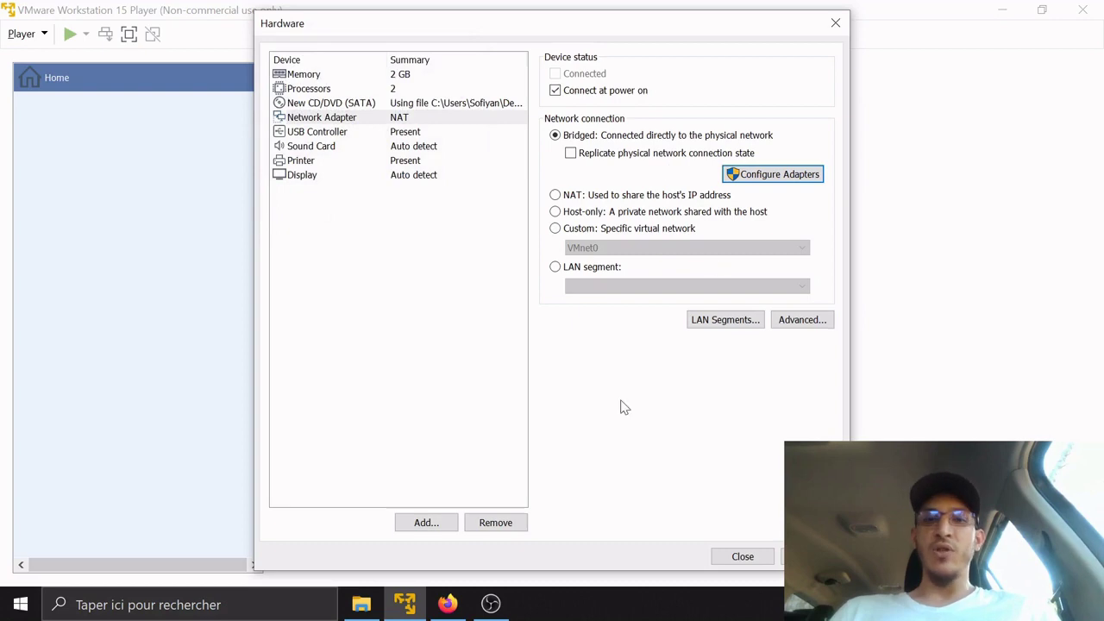
left_click(753, 556)
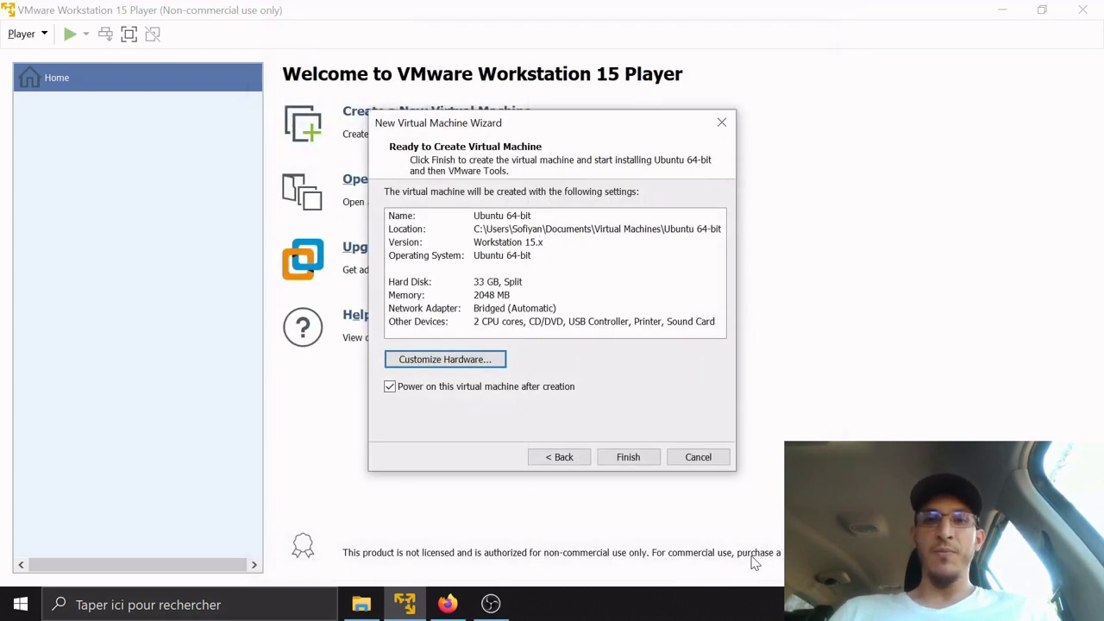
Finish the wizard to create and power on the Ubuntu 64-bit machine
left_click(647, 460)
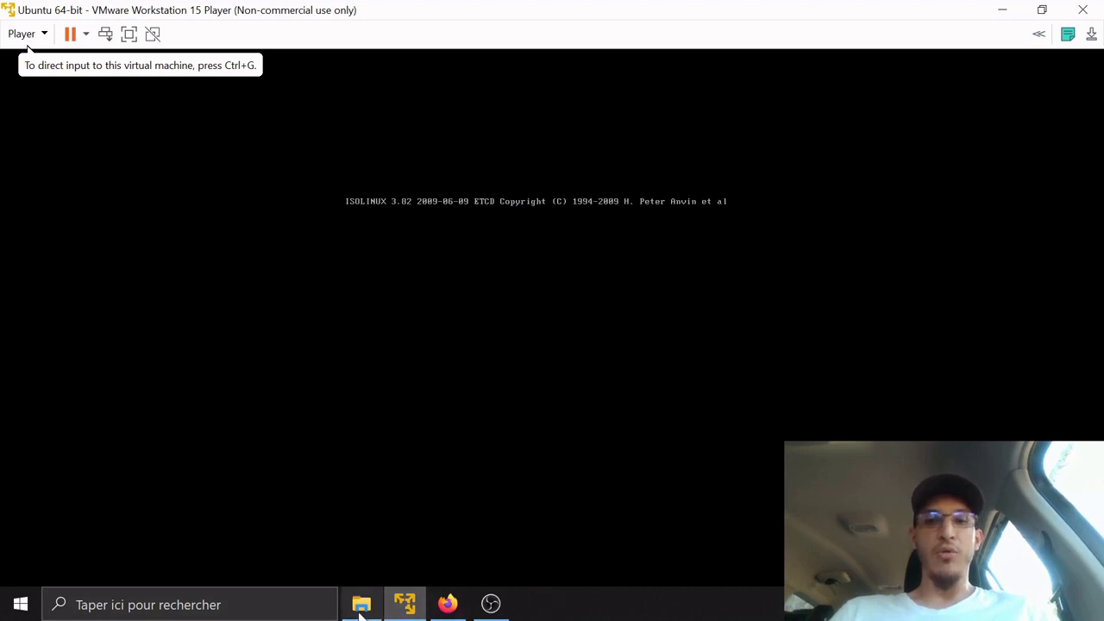
Give the VM keyboard focus while the Ubuntu server installer boots to language selection
mouse_move(361, 603)
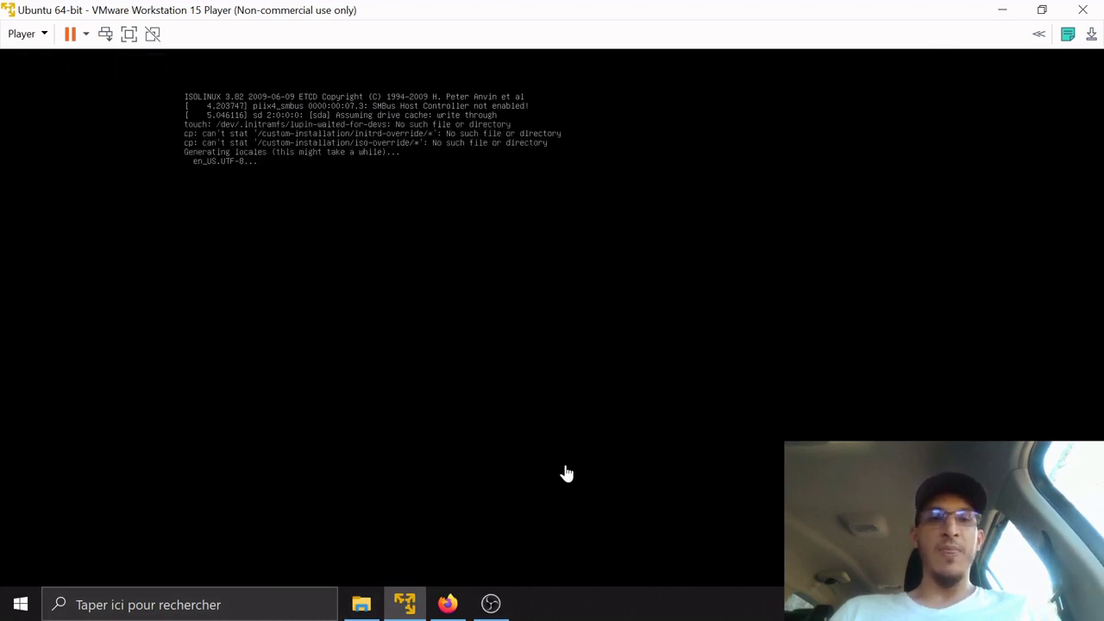
left_click(523, 300)
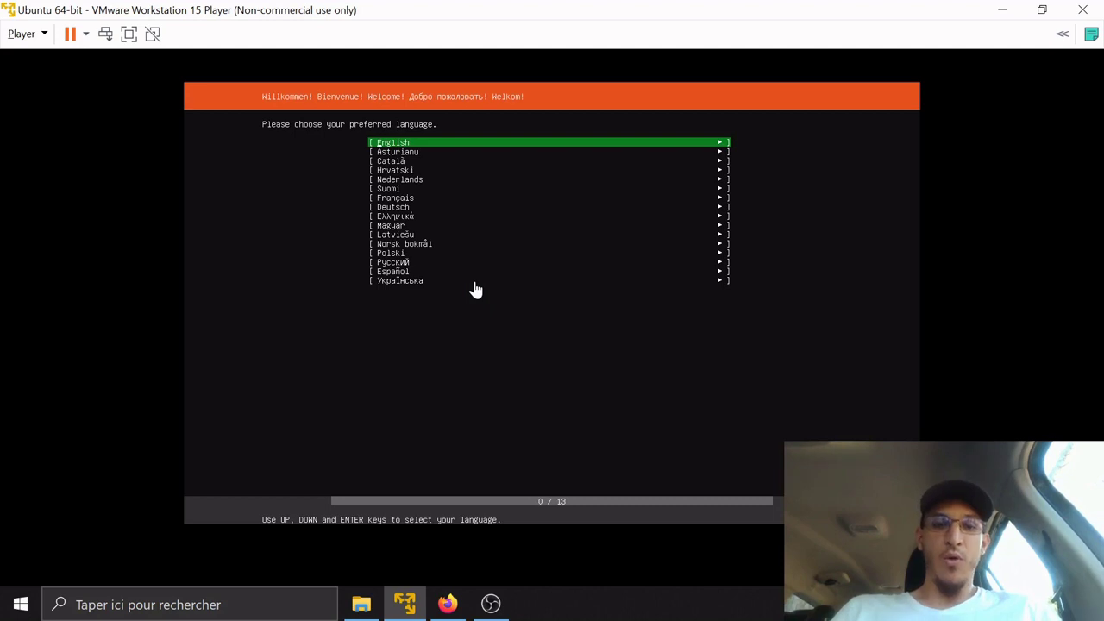
left_click(474, 289)
Choose Français as the installer language and keep the running installer version, skipping the update
key("Down")
key("Down")
key("Down")
key("Down")
key("Down")
key("Down")
key("Return")
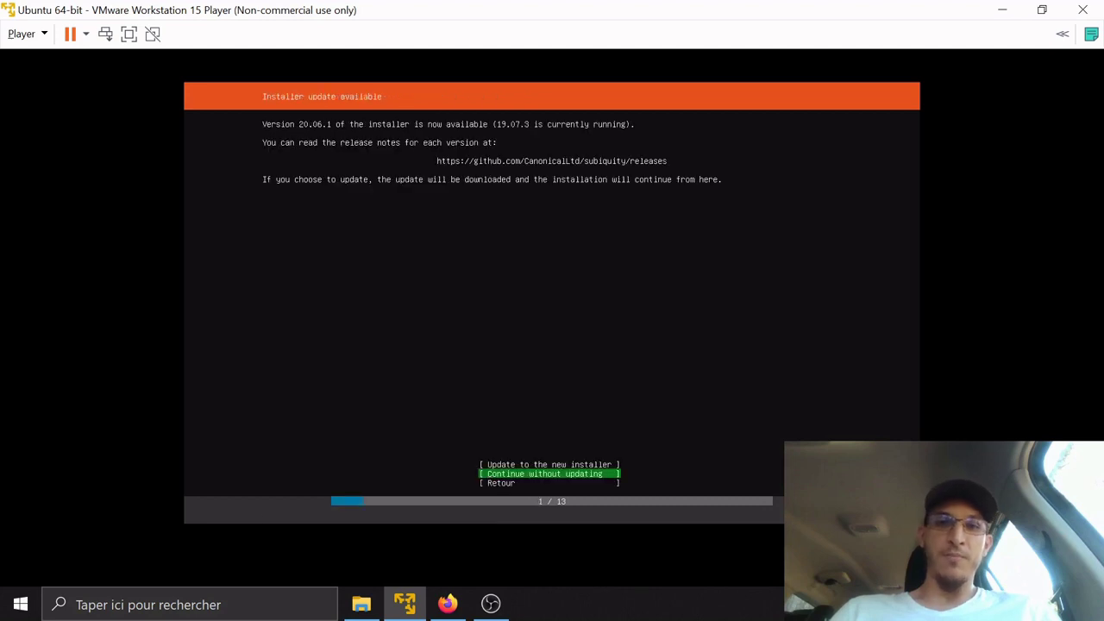
key("Down")
key("Up")
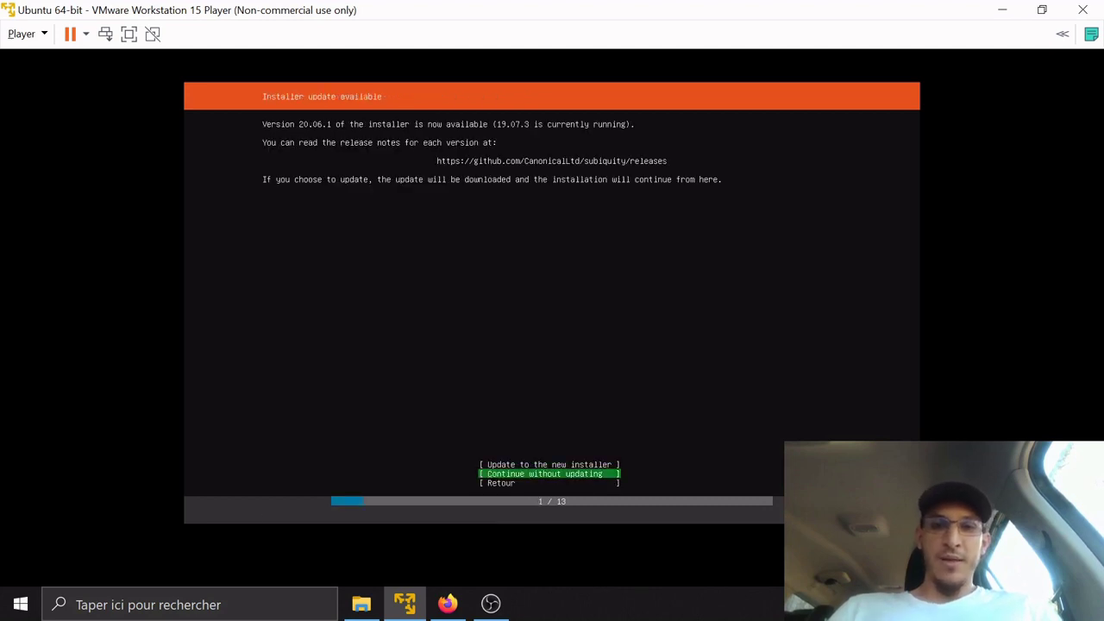
key("Up")
key("Down")
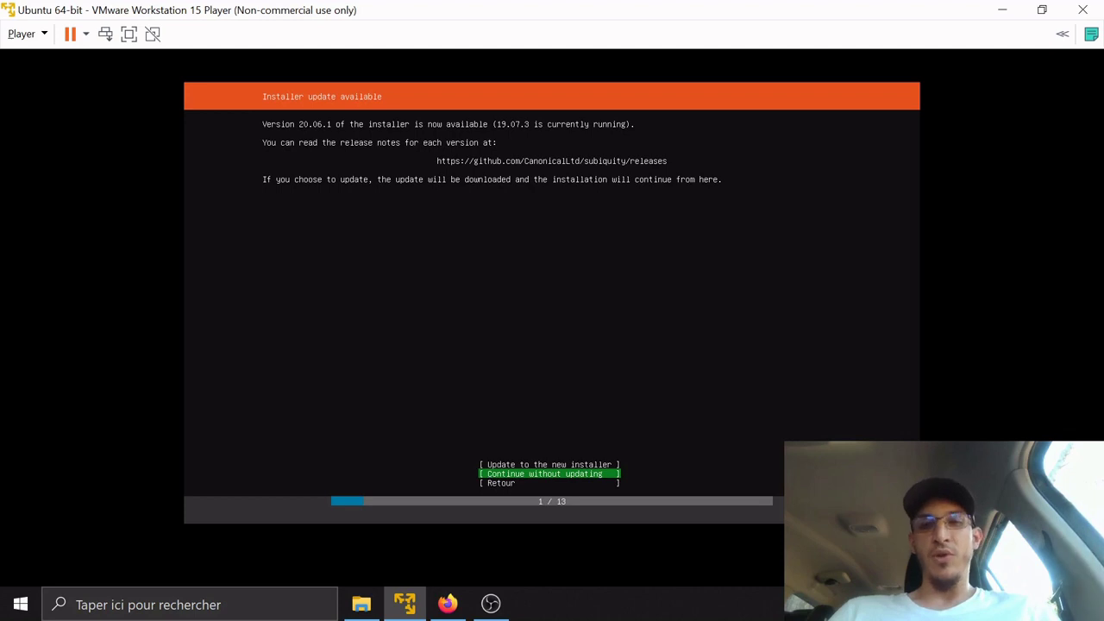
key("Return")
Pick Français from the keyboard layout list and confirm the keyboard settings
key("Up")
key("Up")
key("Up")
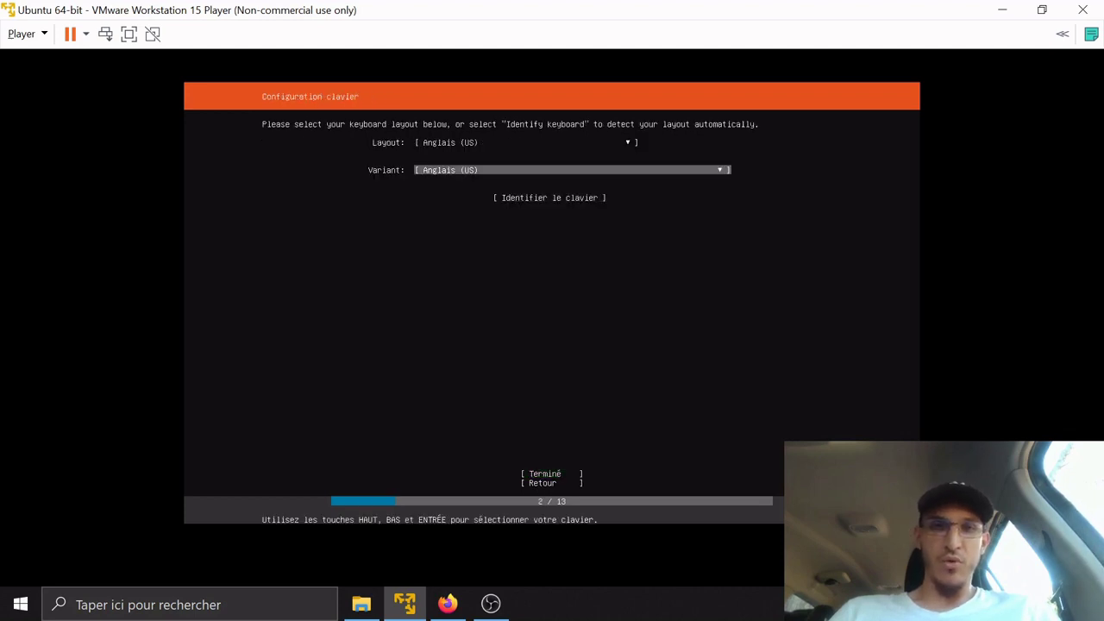
key("Return")
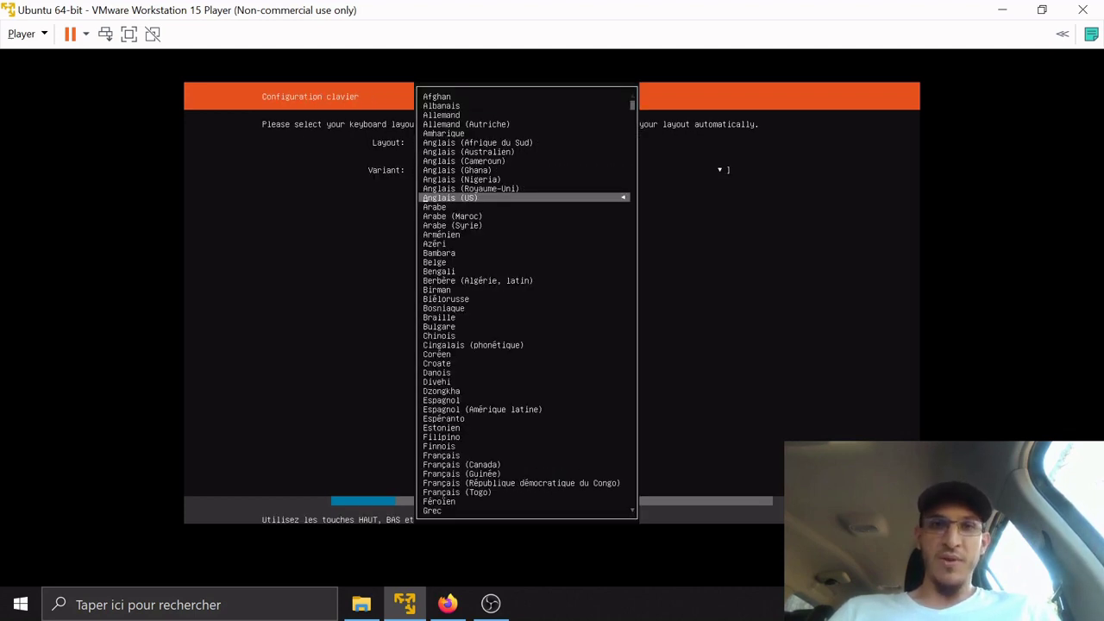
key("Down")
key("Down")
key("Down")
key("Down")
key("Down")
key("Down")
key("Down")
key("Down")
key("Down")
key("Down")
key("Down")
key("Down")
key("Down")
key("Down")
key("Down")
key("Down")
key("Down")
key("Down")
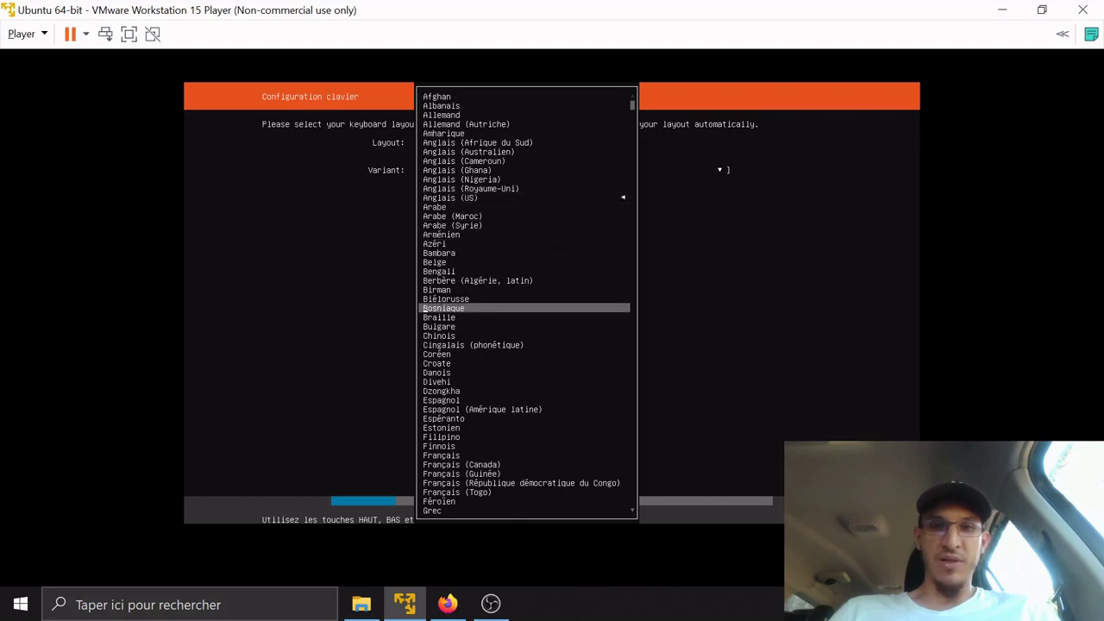
key("Down")
key("Down")
key("Down")
key("Down")
key("Down")
key("Down")
key("Down")
key("Down")
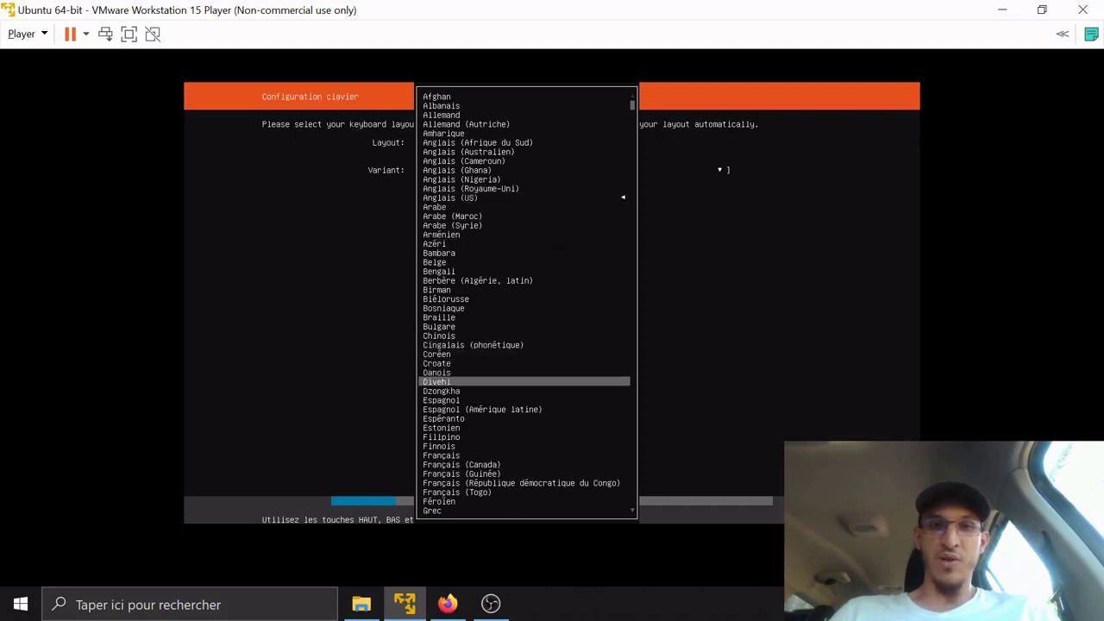
key("Down")
key("Down")
key("Return")
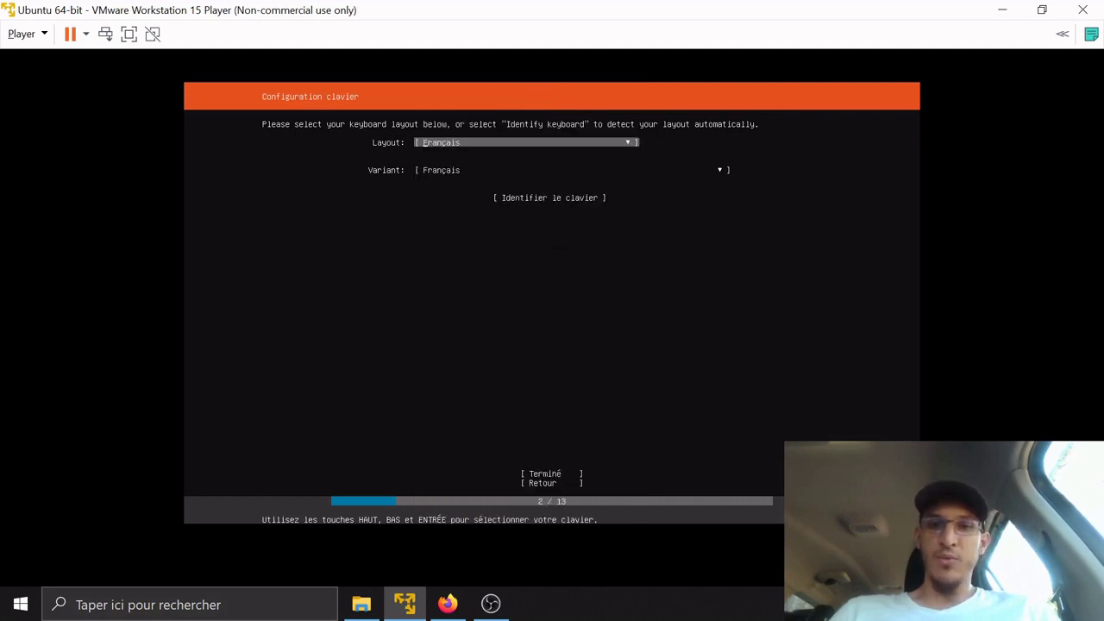
key("Down")
key("Down")
key("Down")
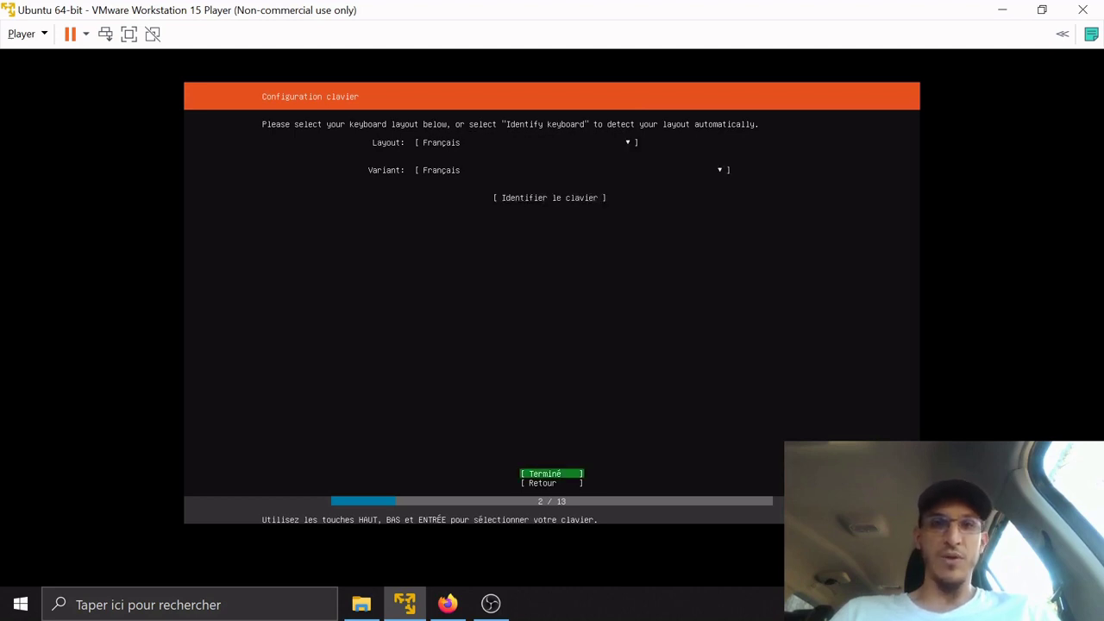
key("Return")
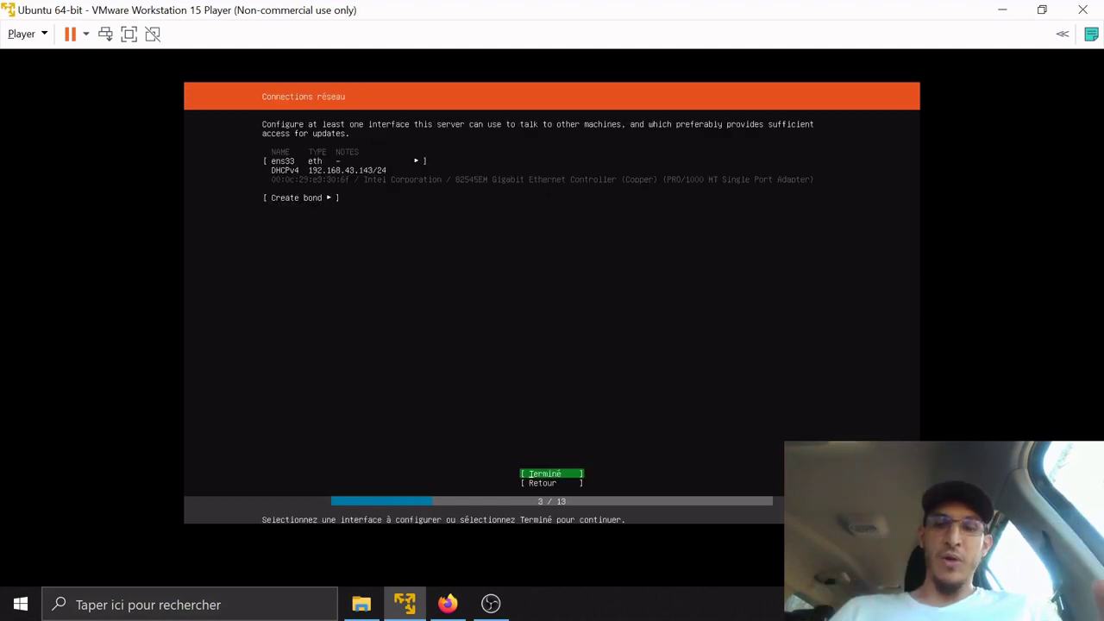
Edit ens33's IPv4 settings, changing the method from Automatic (DHCP) to Manual
key("Up")
key("Up")
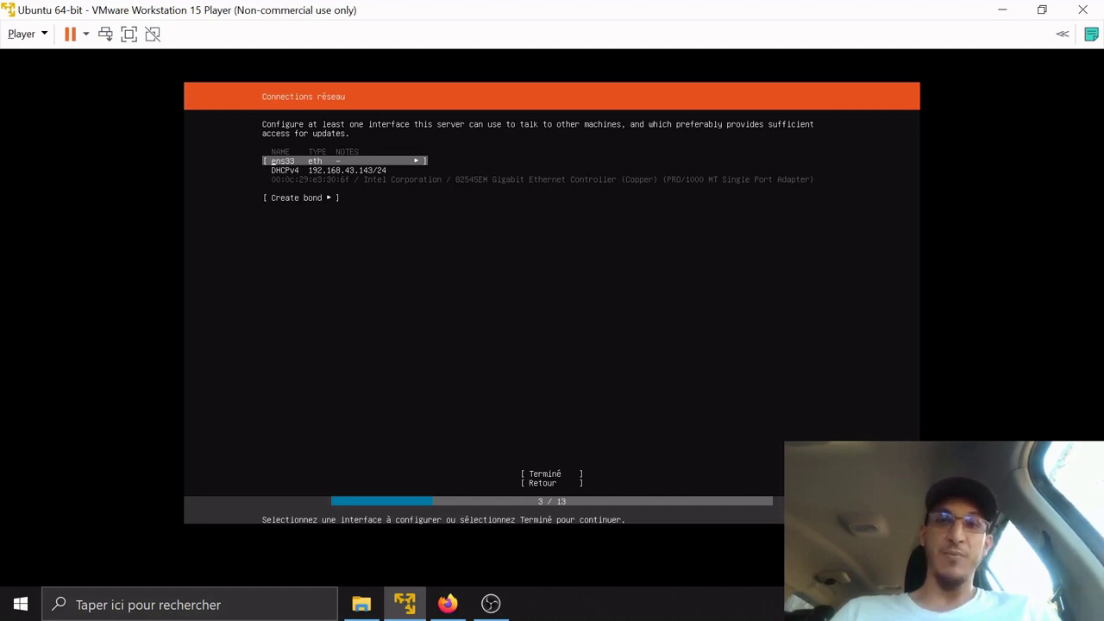
key("Return")
key("Down")
key("Down")
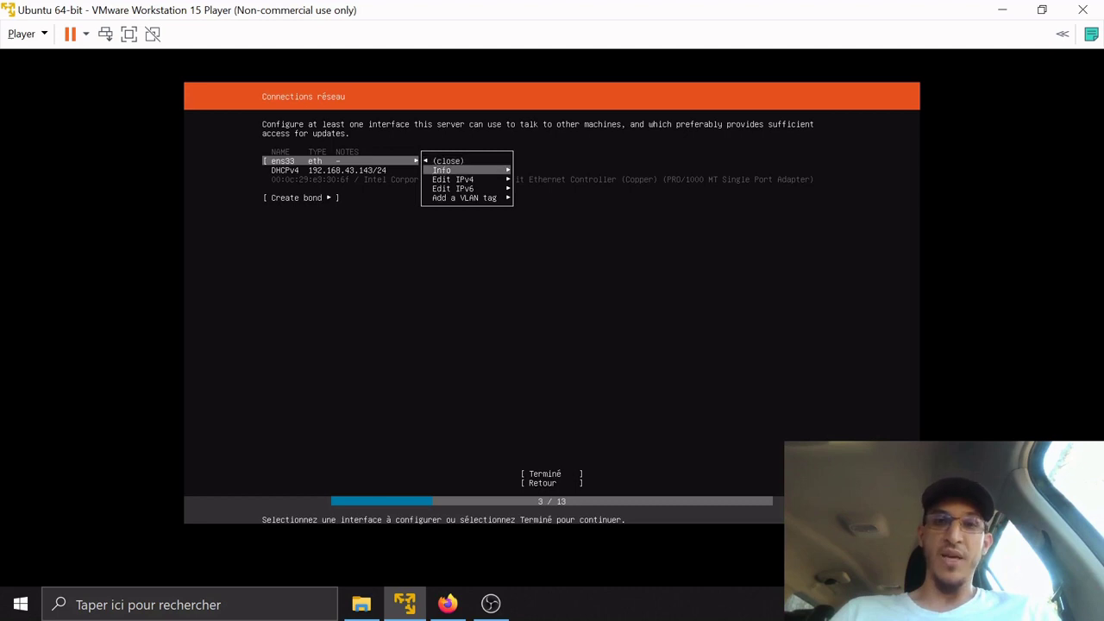
key("Return")
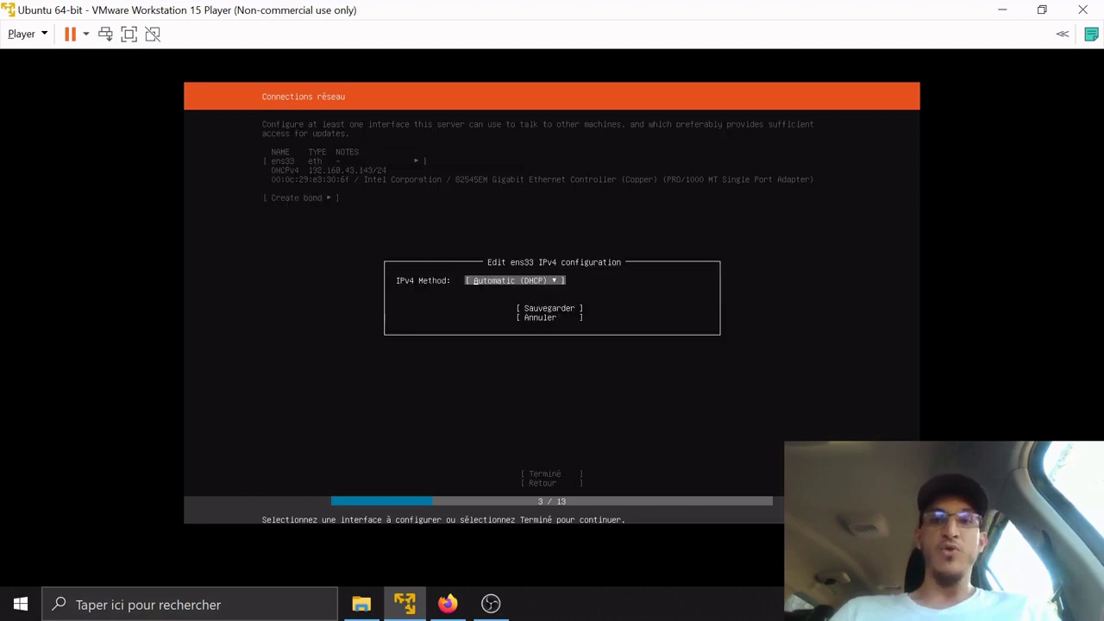
key("Down")
key("Up")
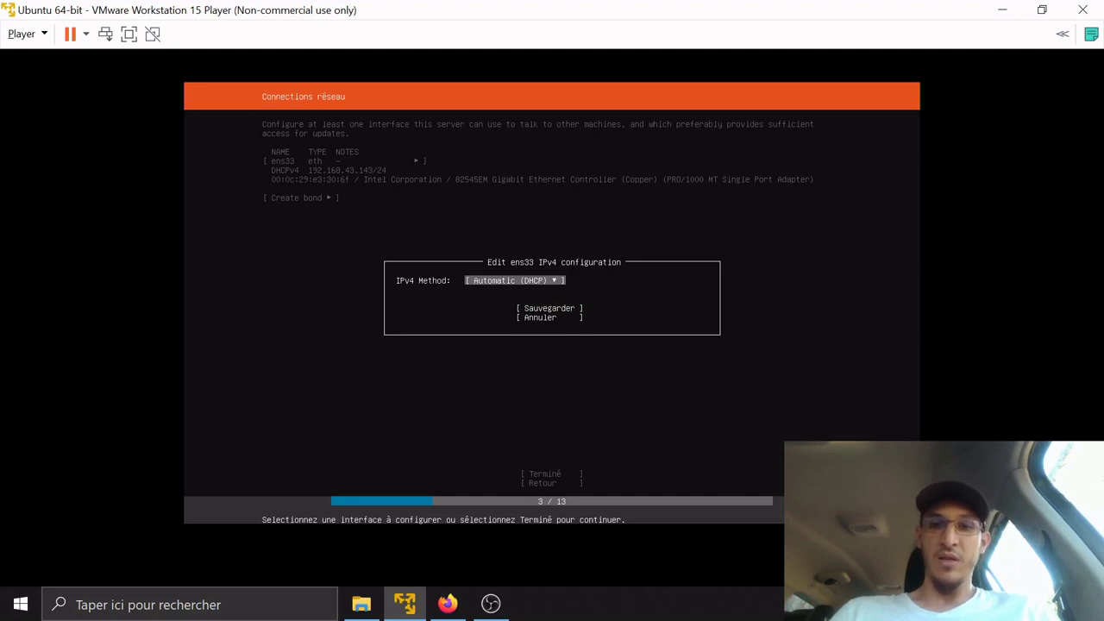
key("Return")
key("Down")
key("Return")
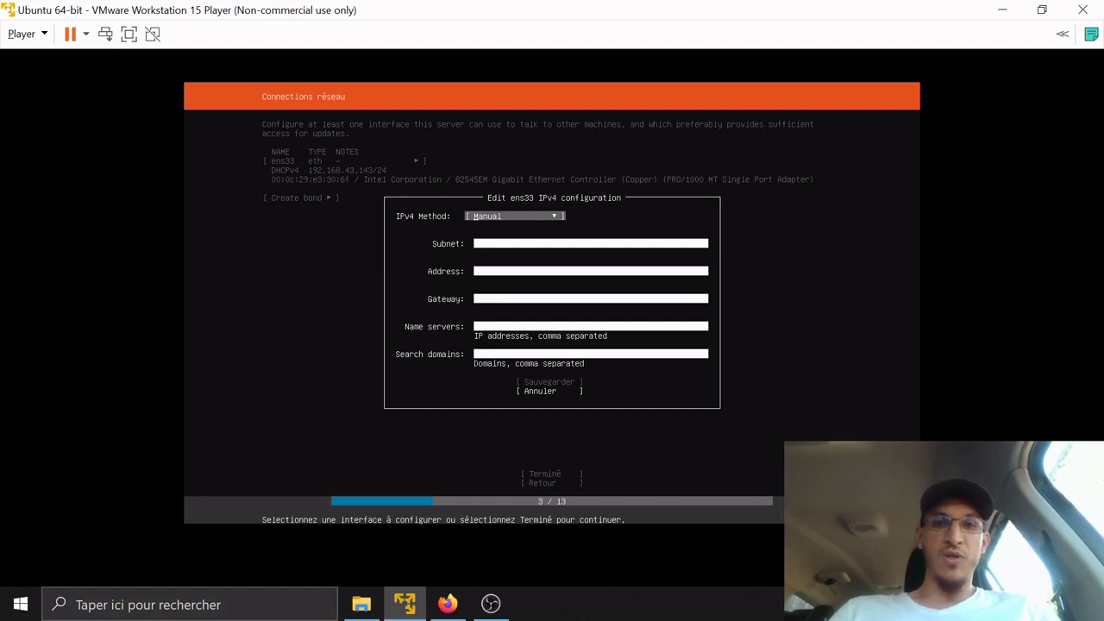
key("Tab")
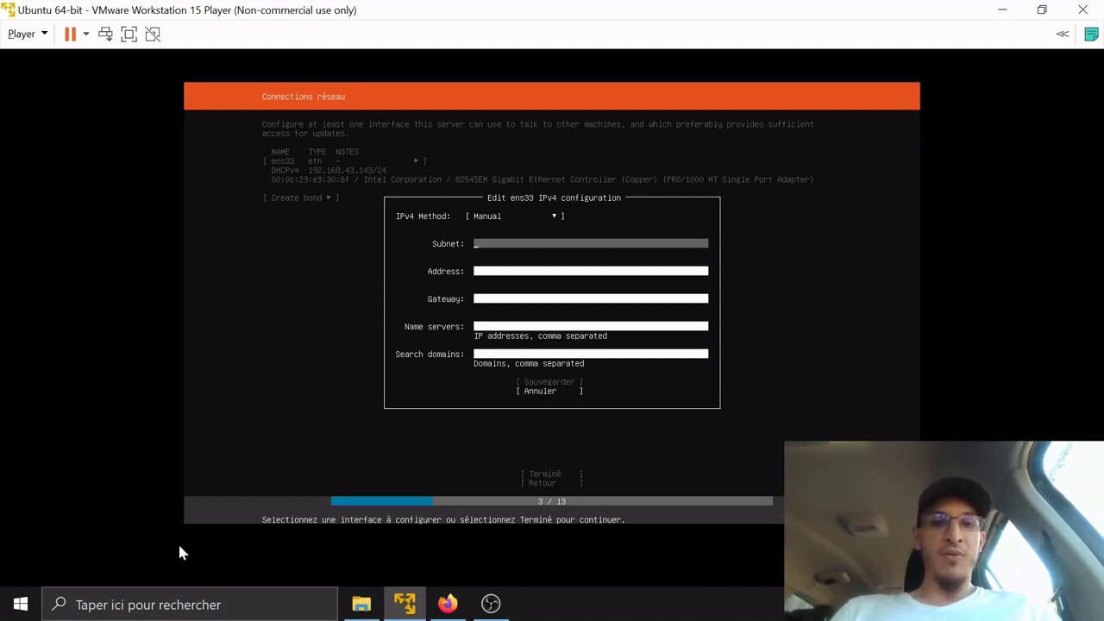
Open Command Prompt from Windows search and run ipconfig
left_click(229, 607)
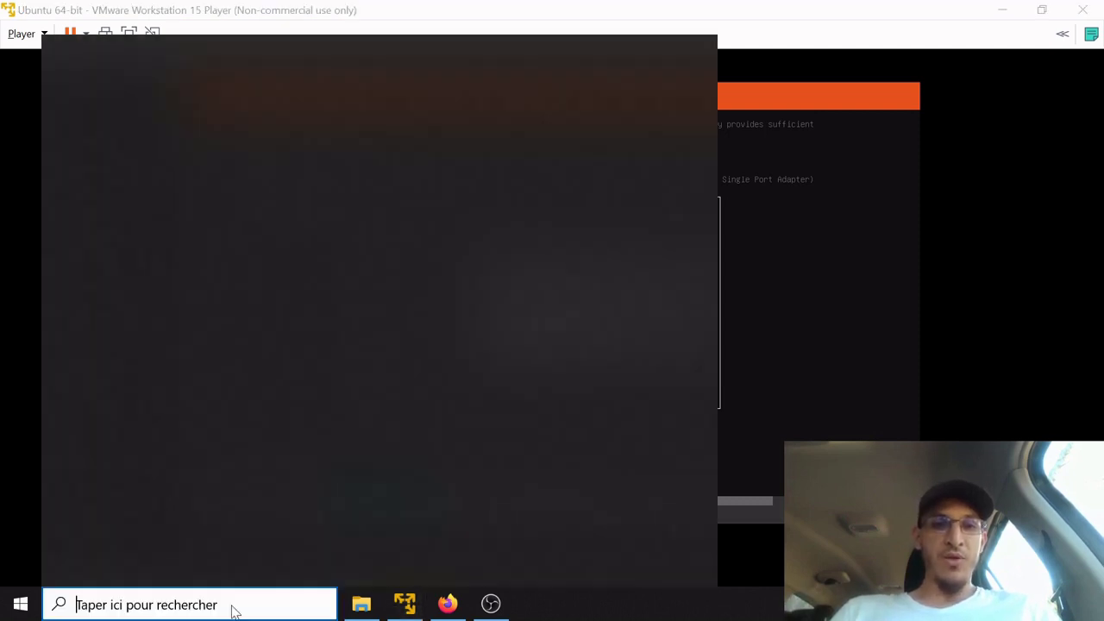
type("ipconfig")
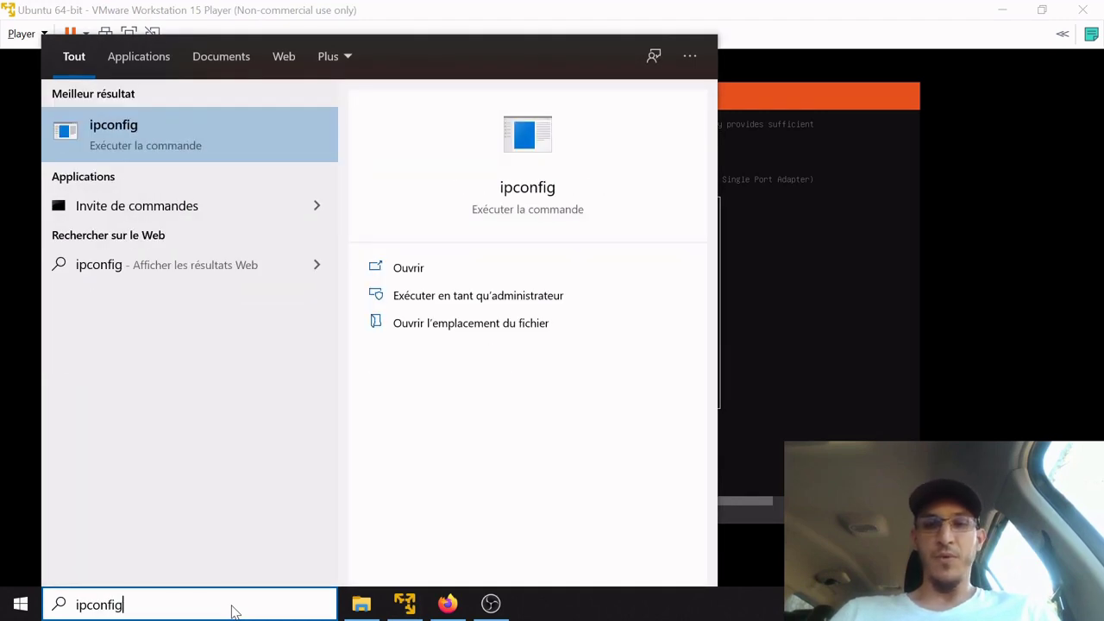
key("Return")
key("Down")
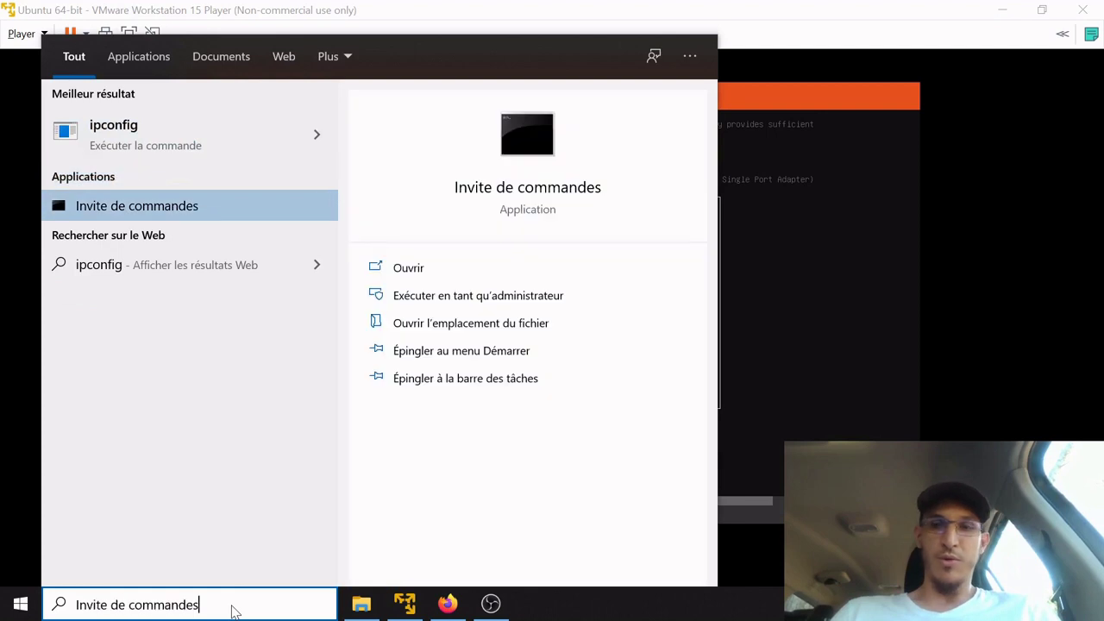
key("Return")
type("ipconfig")
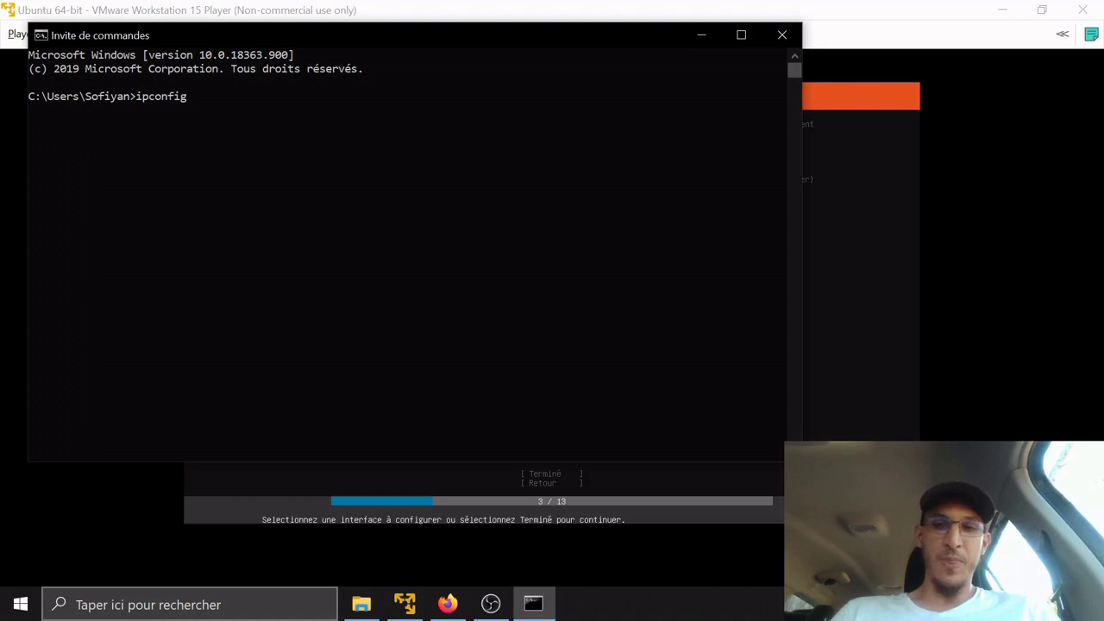
key("Return")
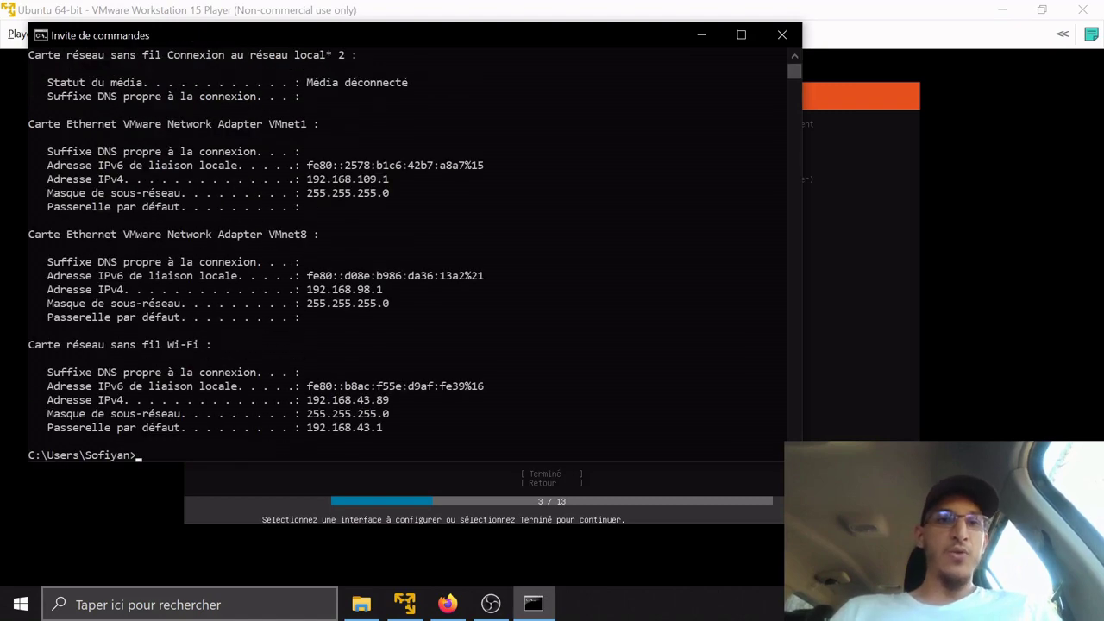
Maximize the console, select the Wi-Fi IPv4 address 192.168.43.89, and return to VMware
left_click(740, 34)
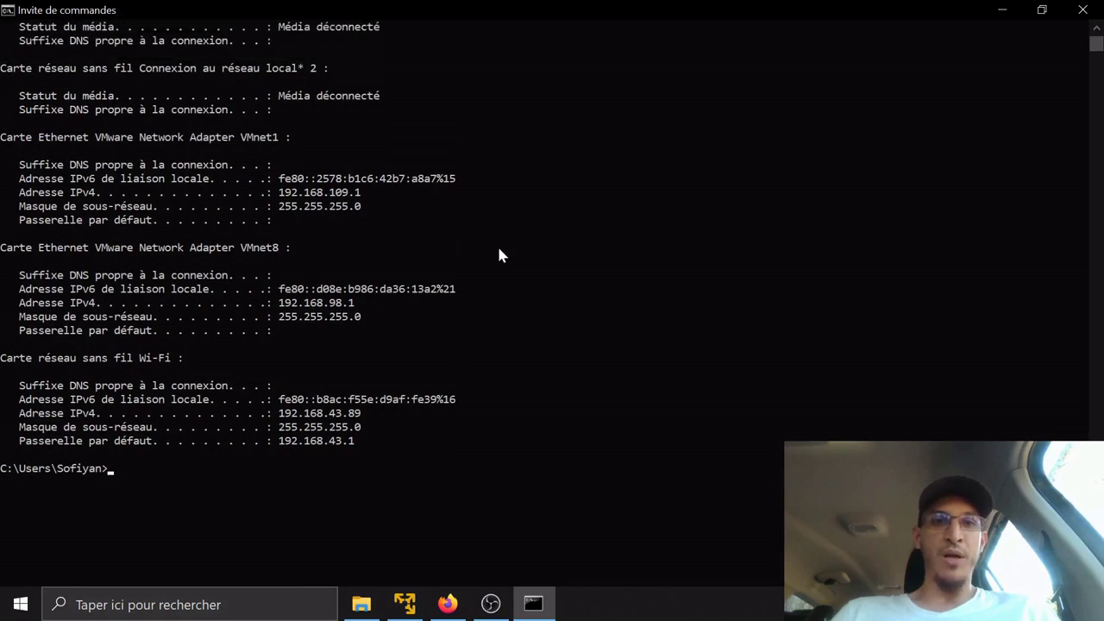
scroll(499, 254, "up", 2)
scroll(498, 255, "up", 7)
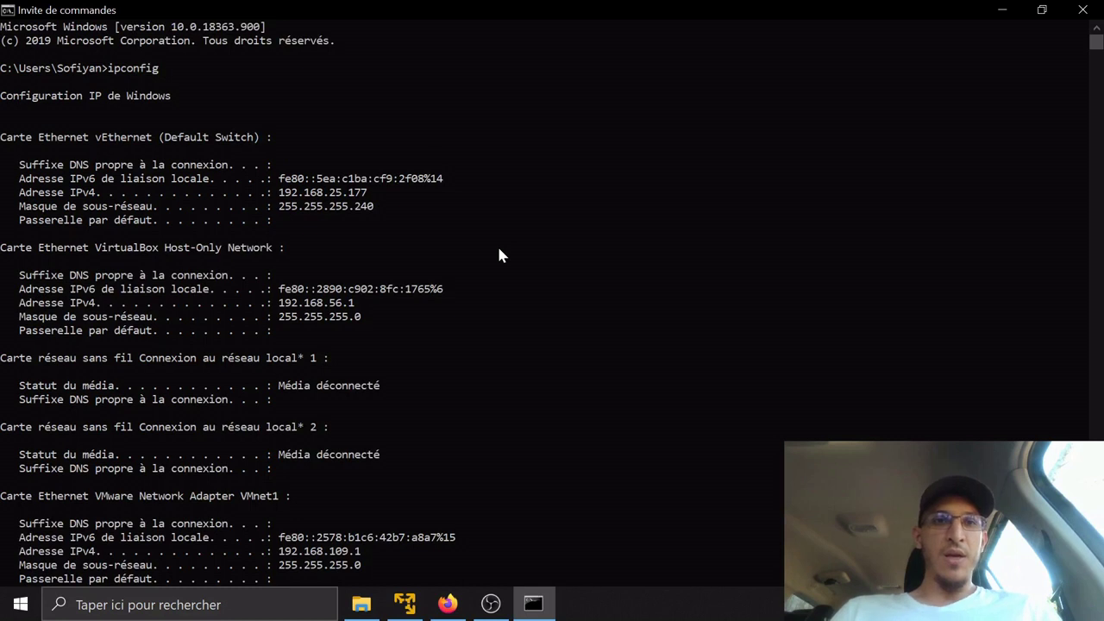
scroll(498, 254, "down", 4)
scroll(499, 254, "down", 3)
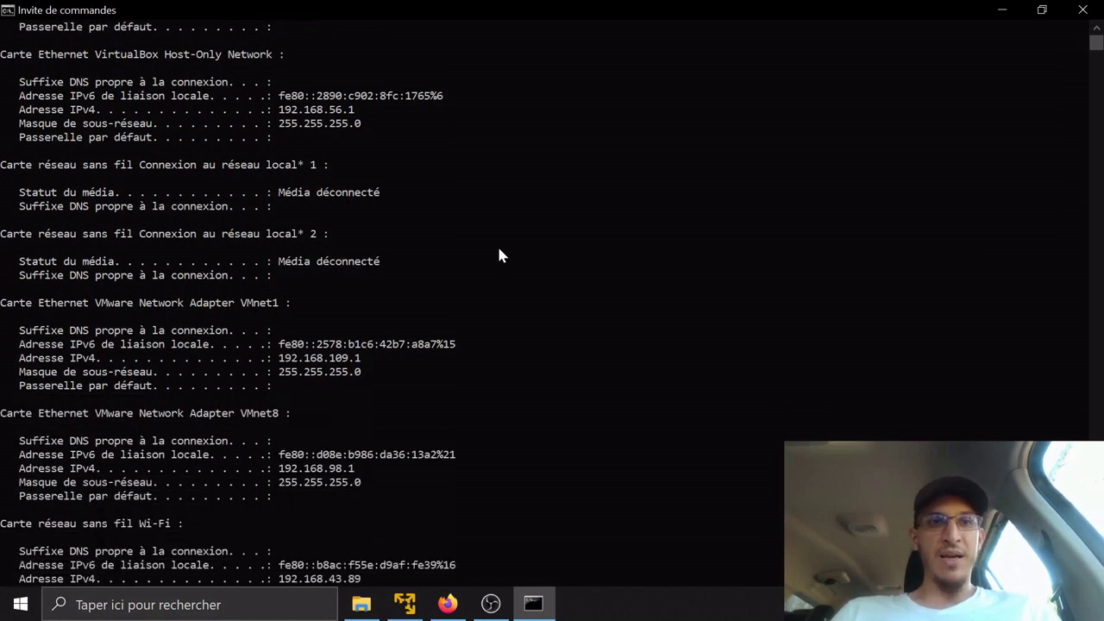
scroll(498, 254, "down", 1)
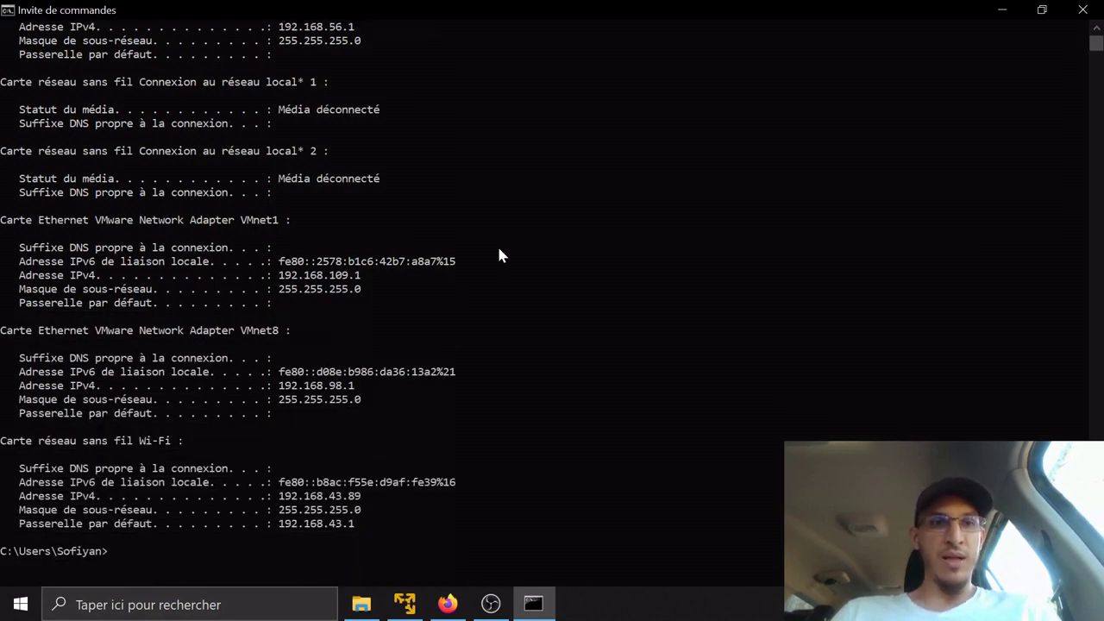
scroll(499, 255, "down", 1)
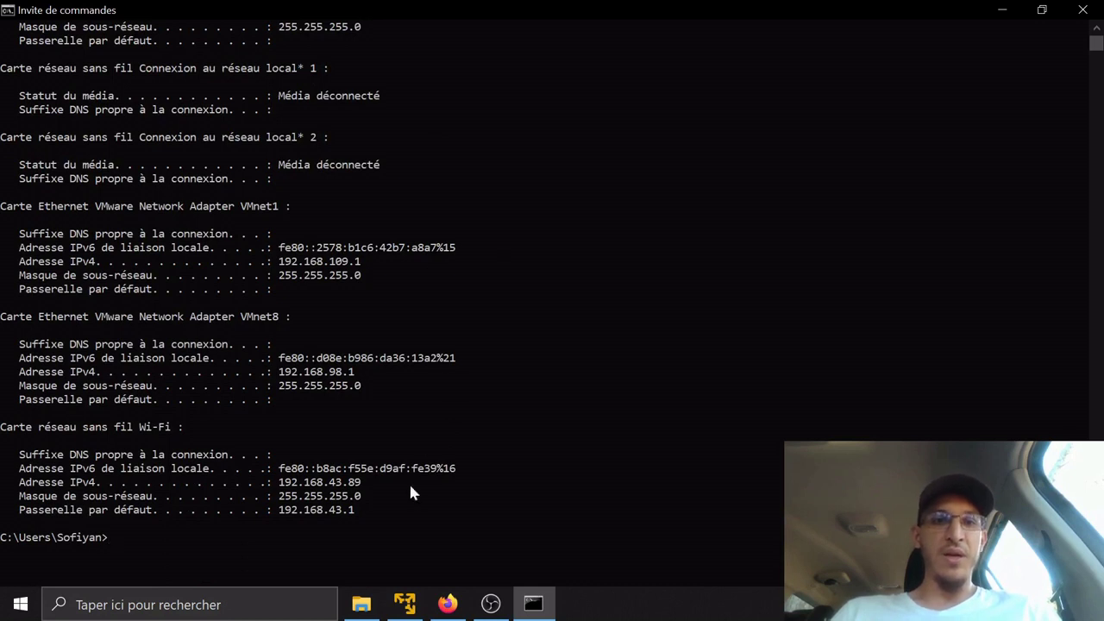
left_click_drag(381, 482, 282, 485)
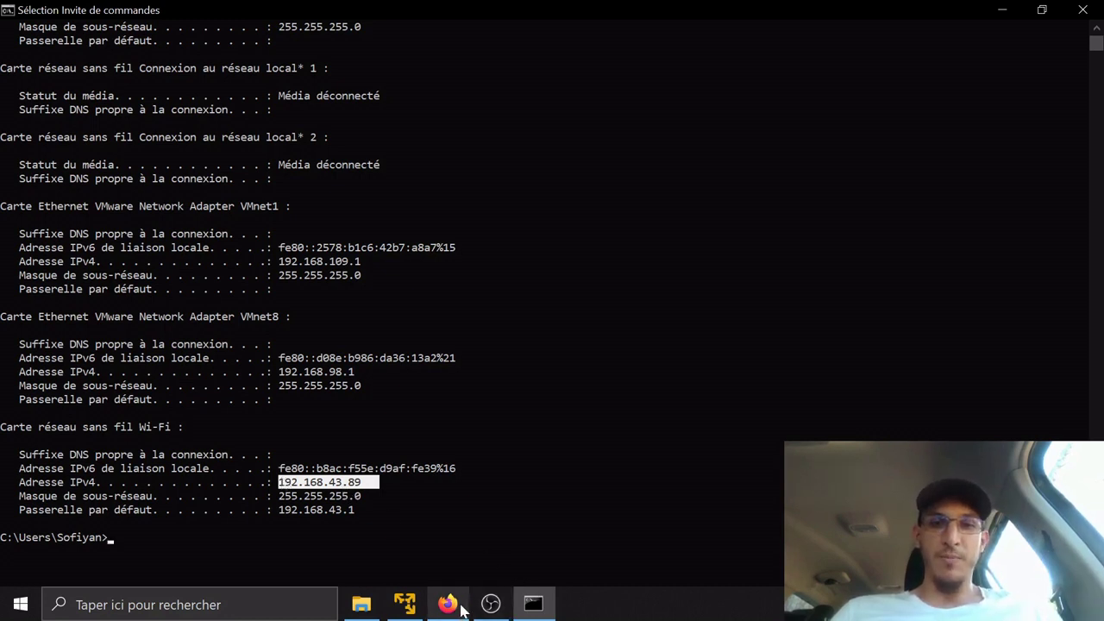
left_click(410, 604)
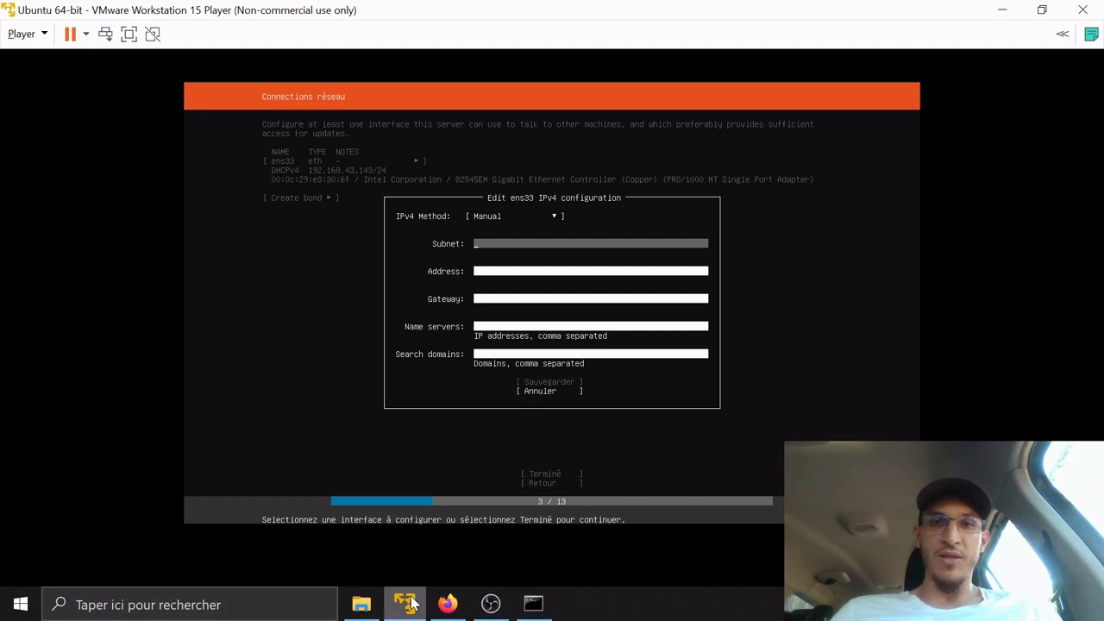
Enter subnet 192.168.43.0/24 and address 192.168.43.2 in ens33's manual IPv4 form
type("1")
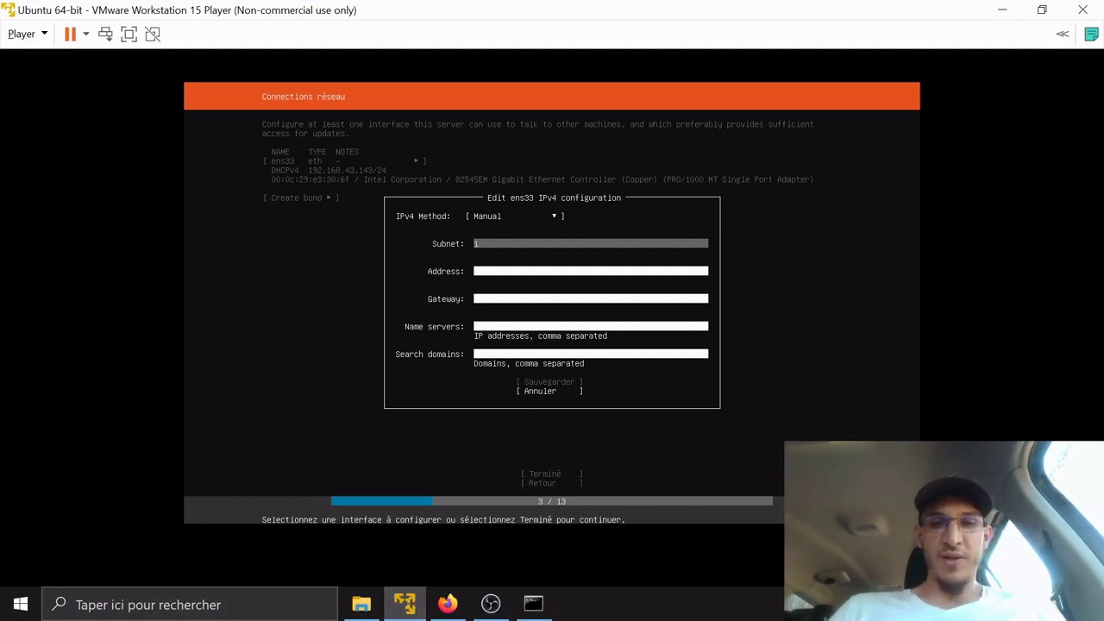
type("92.16")
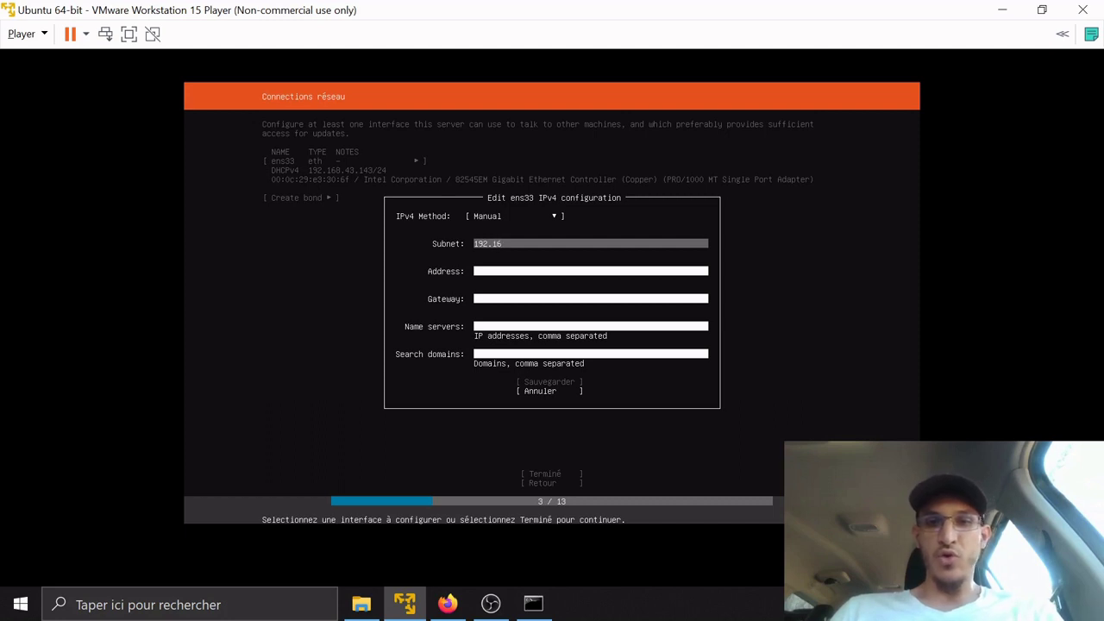
type("8.43.0")
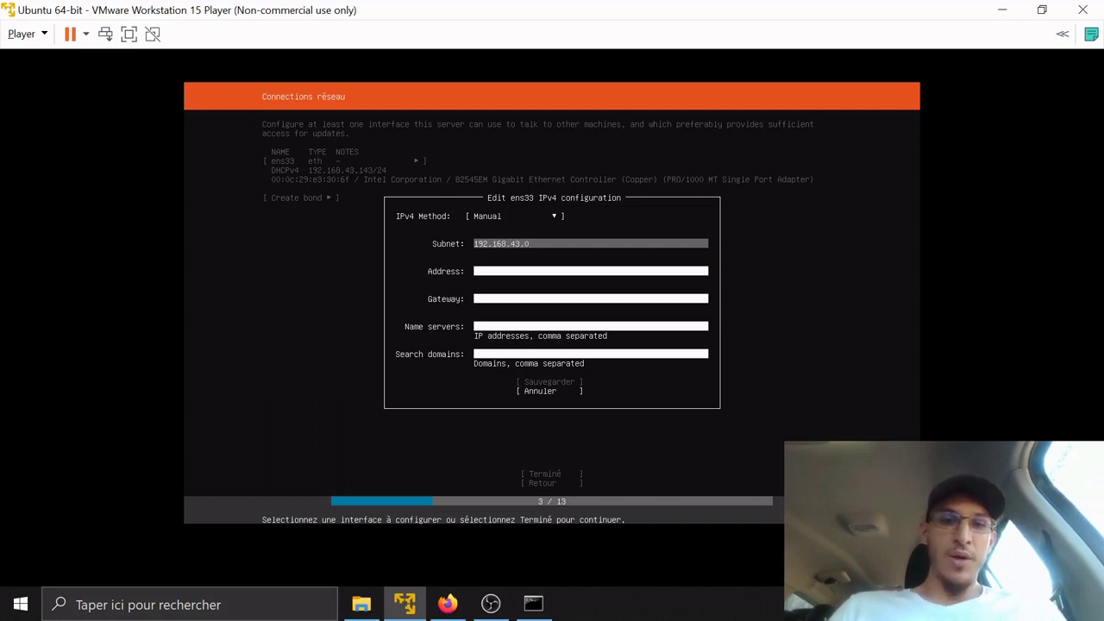
type("/24")
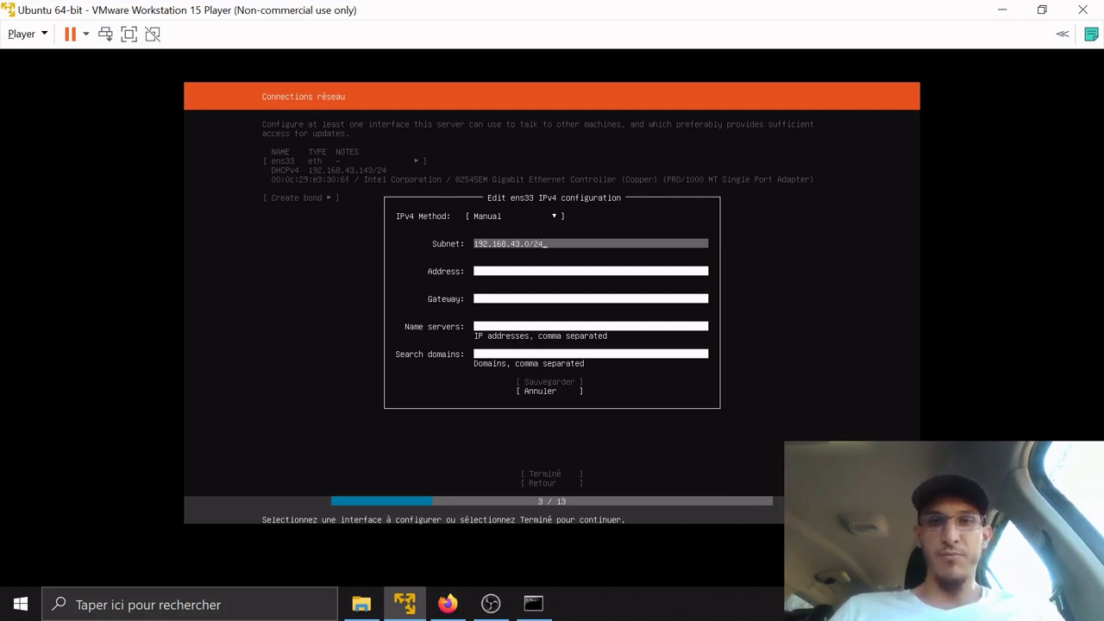
key("Tab")
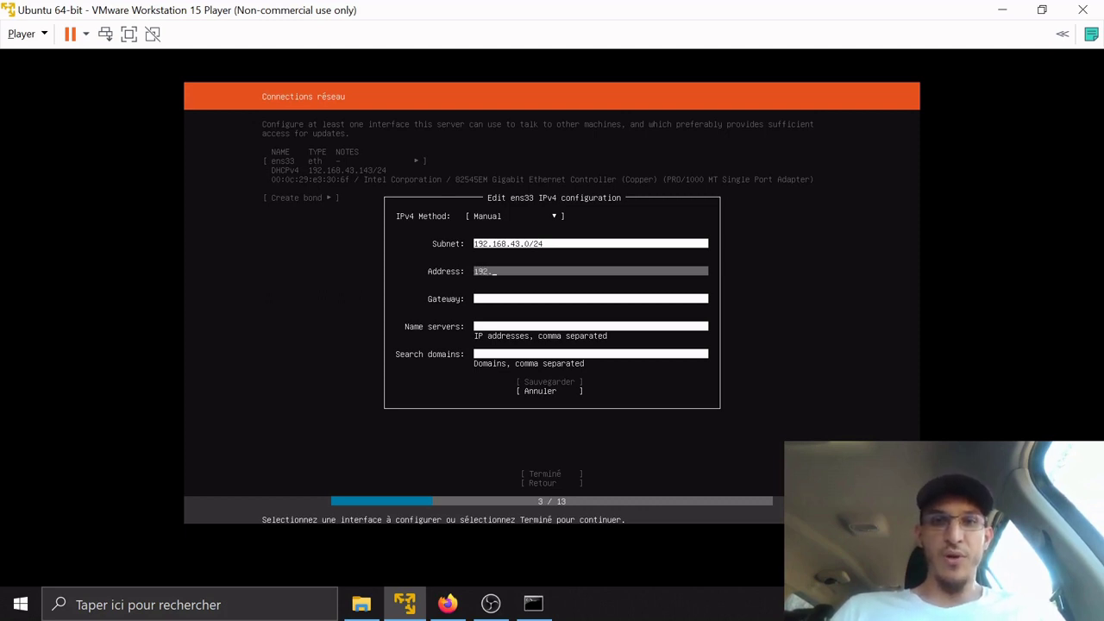
type("192.168.")
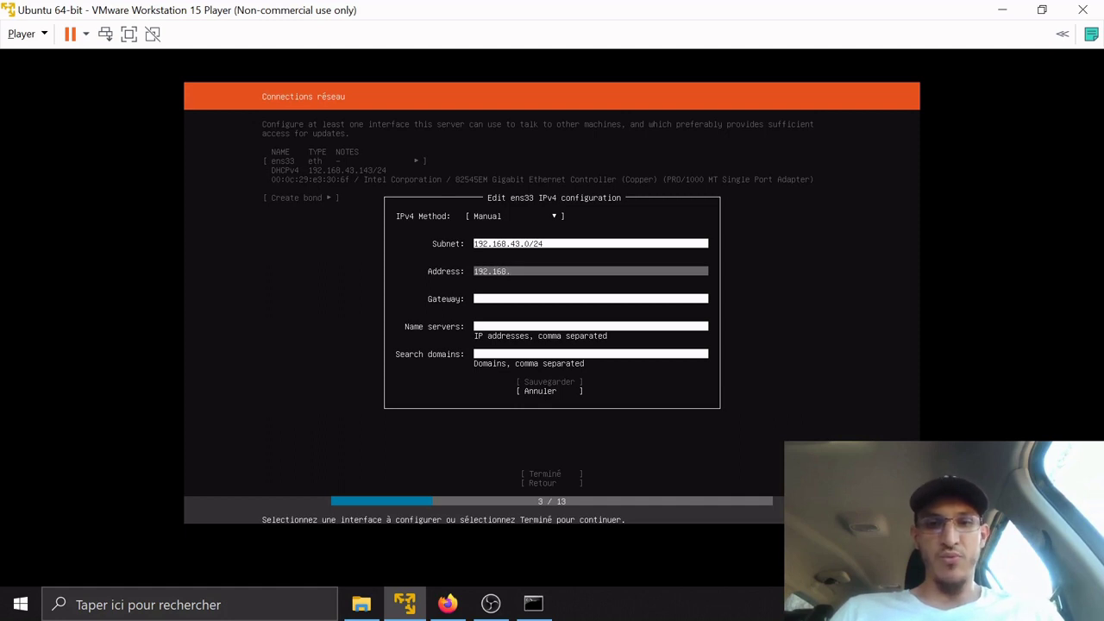
type("43.2")
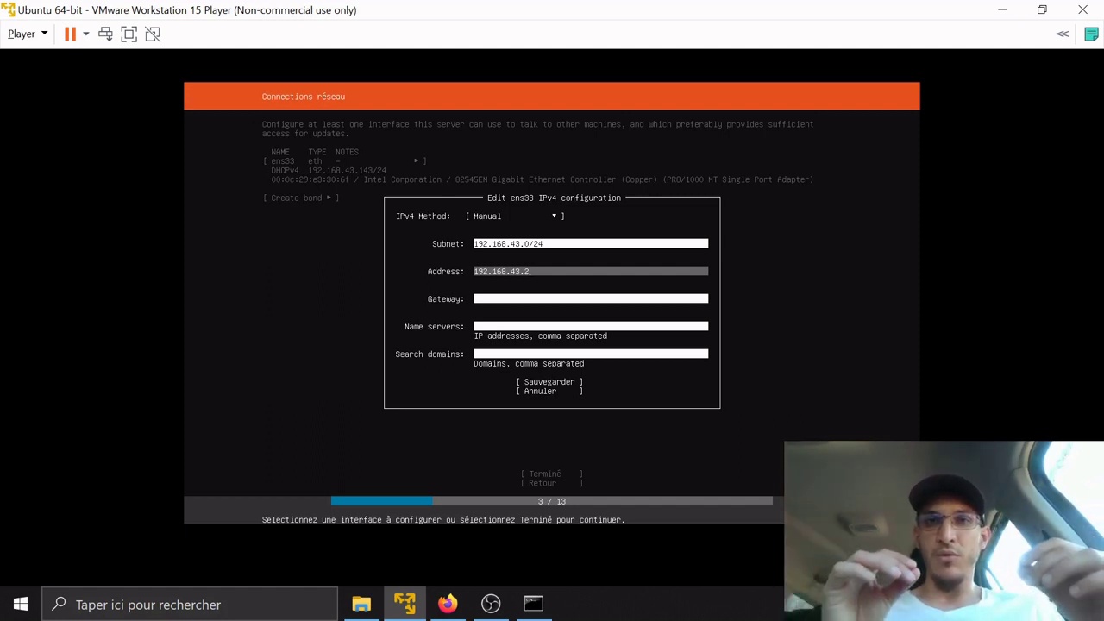
left_click(532, 612)
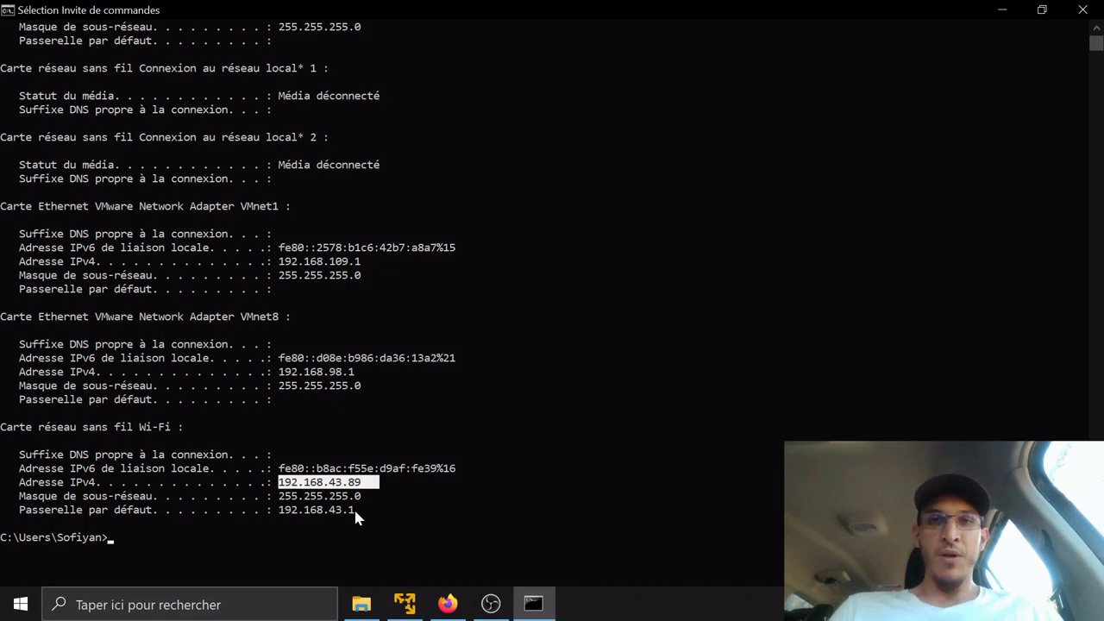
key("alt+Tab")
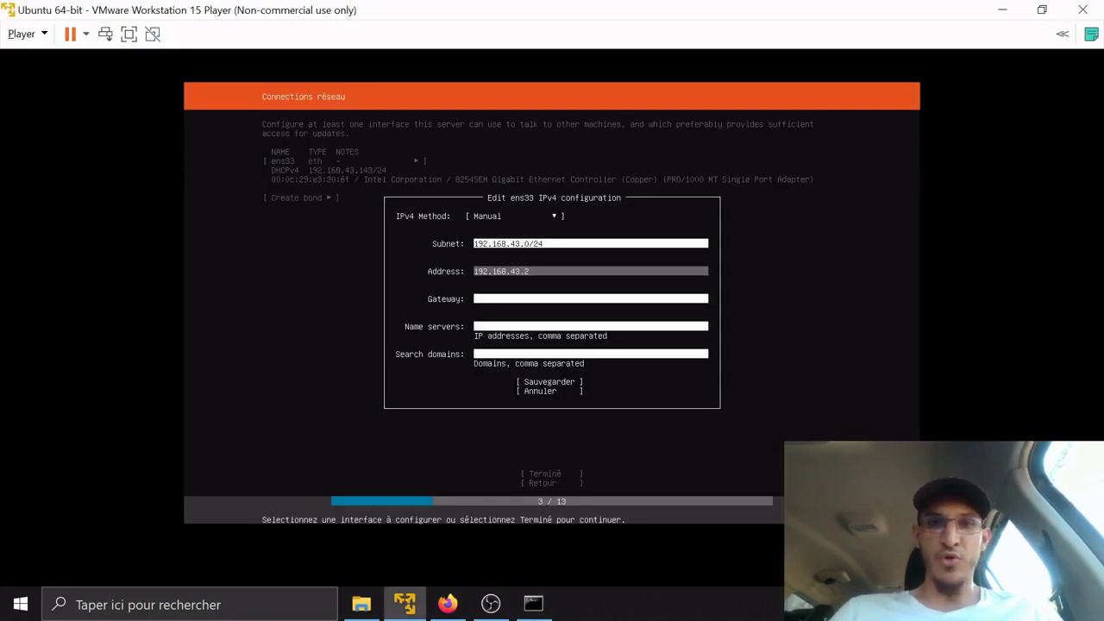
Set gateway 192.168.43.1 and name servers 8.8.8.8, 8.8.8.4, then save ens33's configuration
key("Tab")
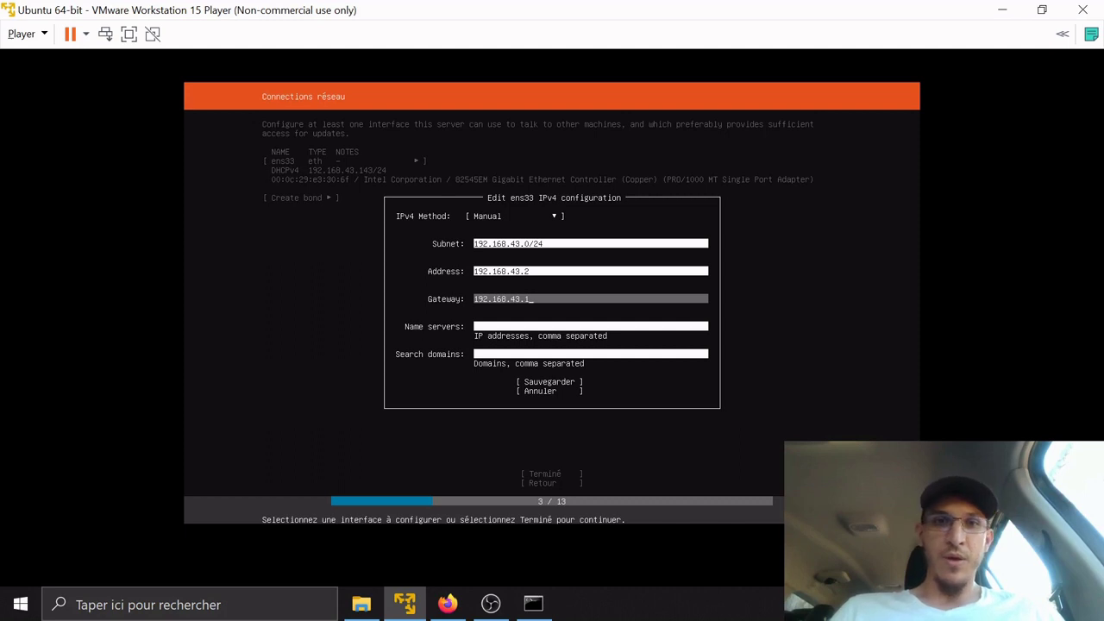
key("Tab")
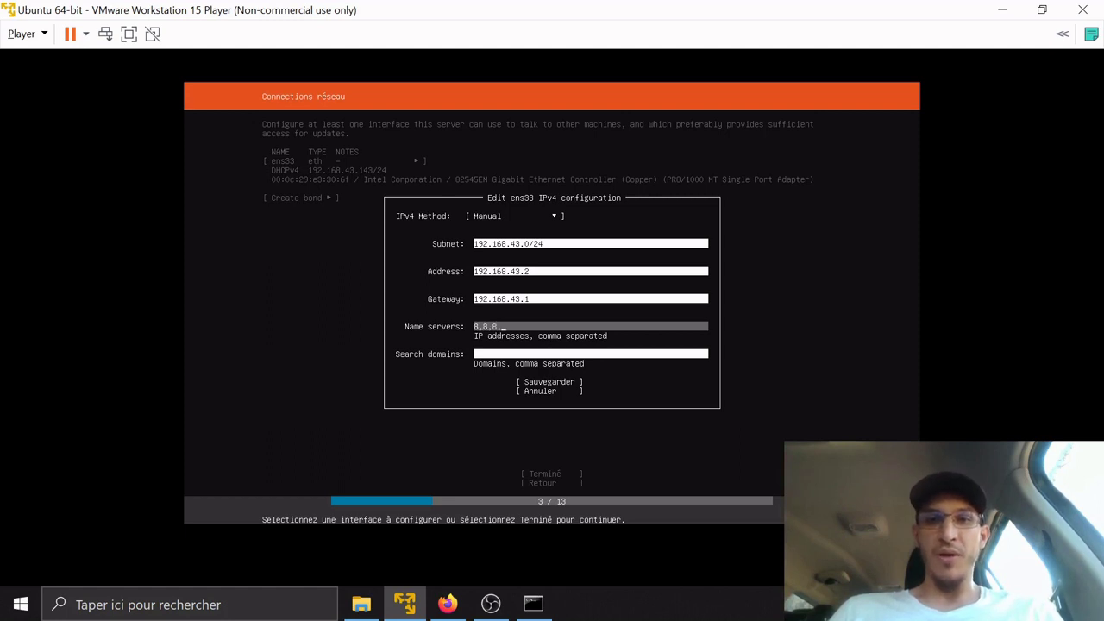
key("BackSpace")
key("BackSpace")
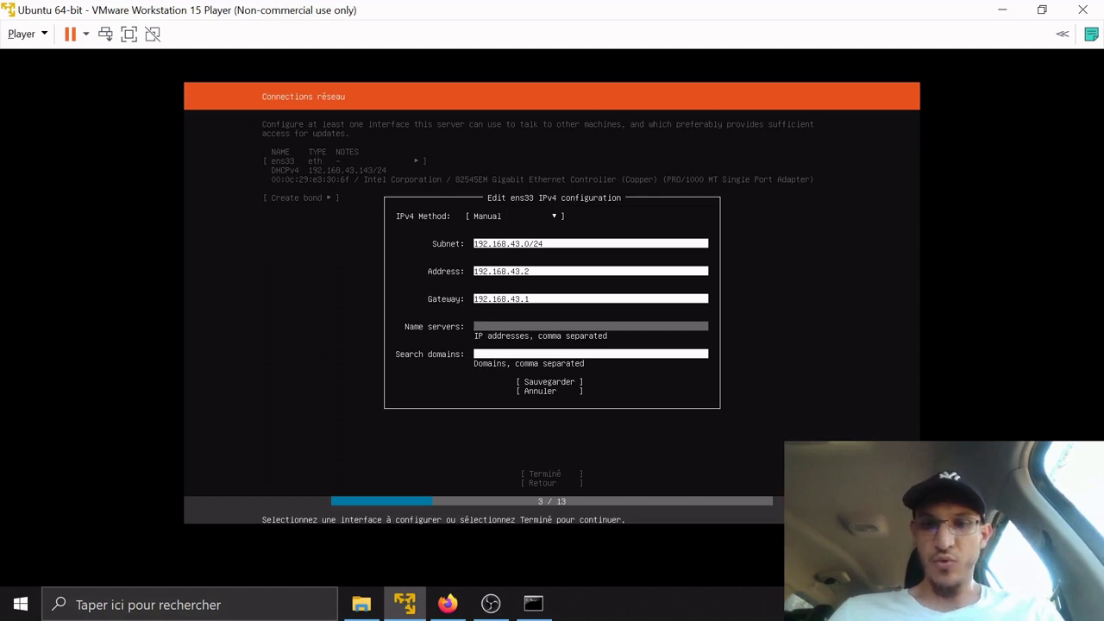
key("BackSpace")
key("BackSpace")
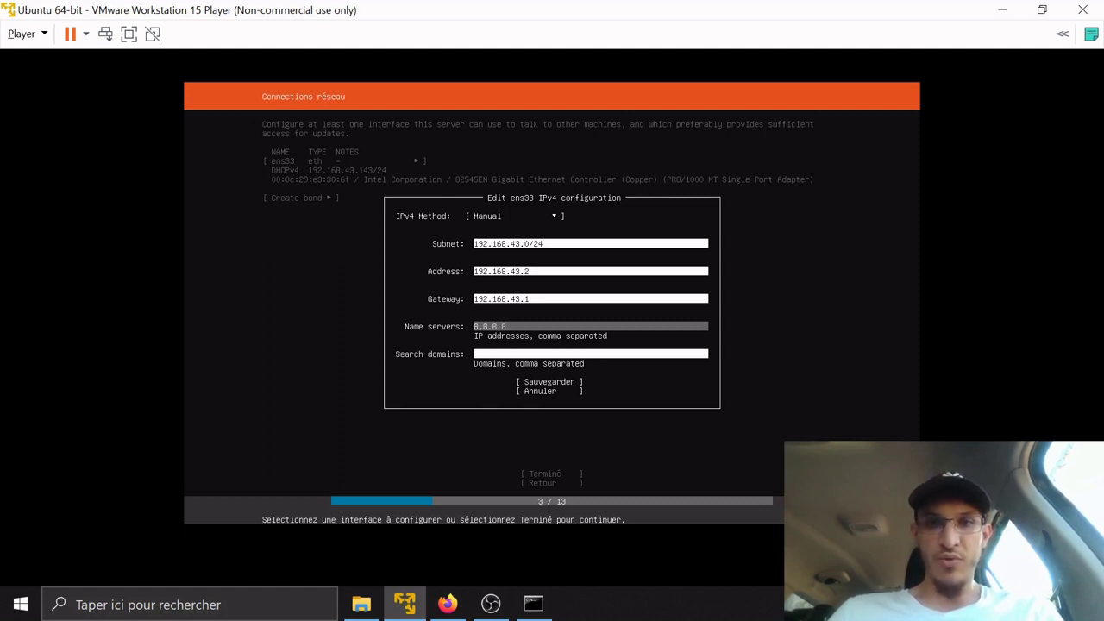
type(", 8.")
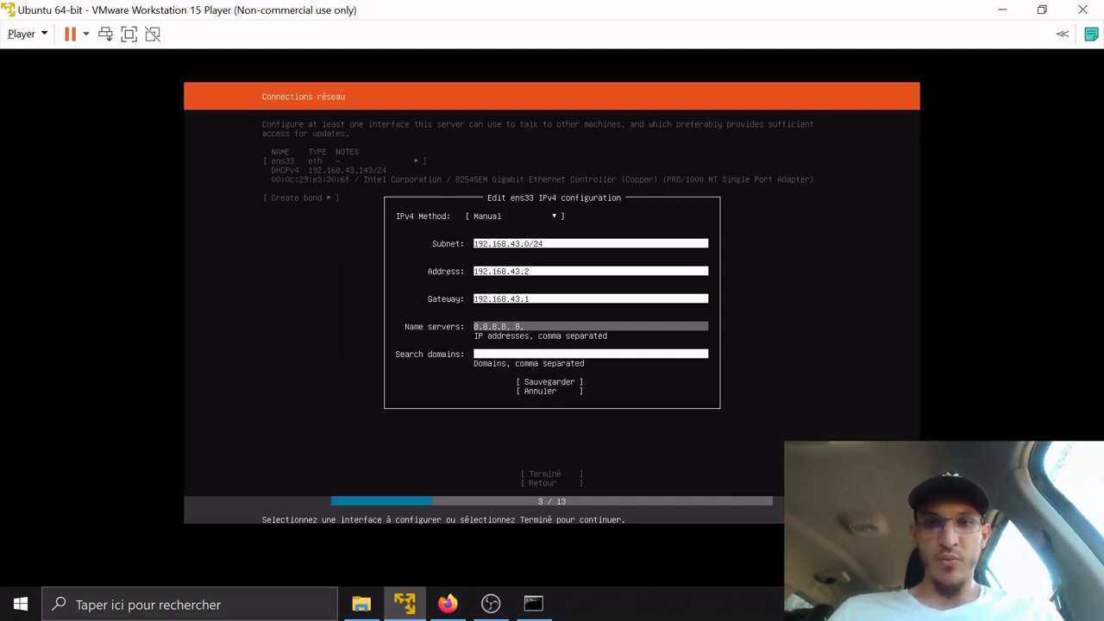
type("8.8.4")
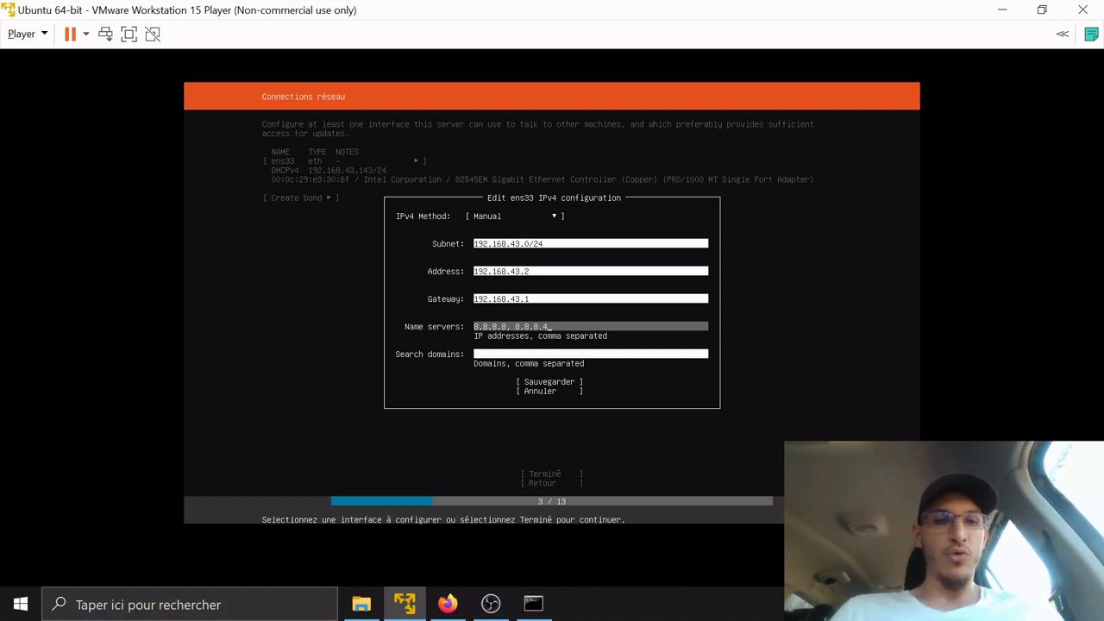
key("Tab")
key("Tab")
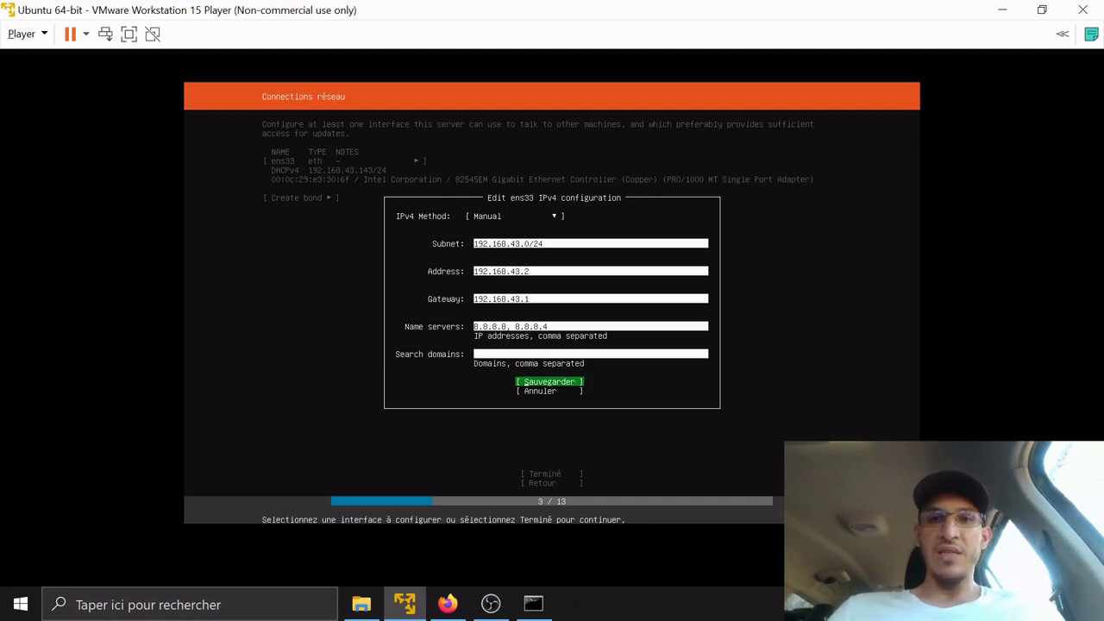
key("Return")
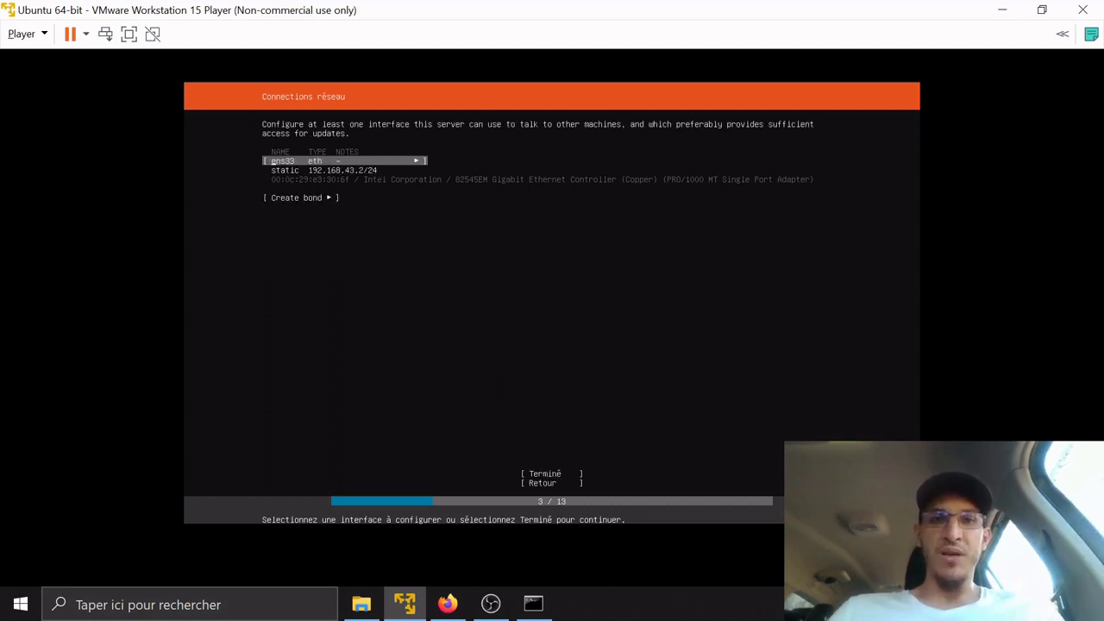
Finish networking, leave the proxy blank, and keep the fr.archive.ubuntu.com mirror
key("Down")
key("Tab")
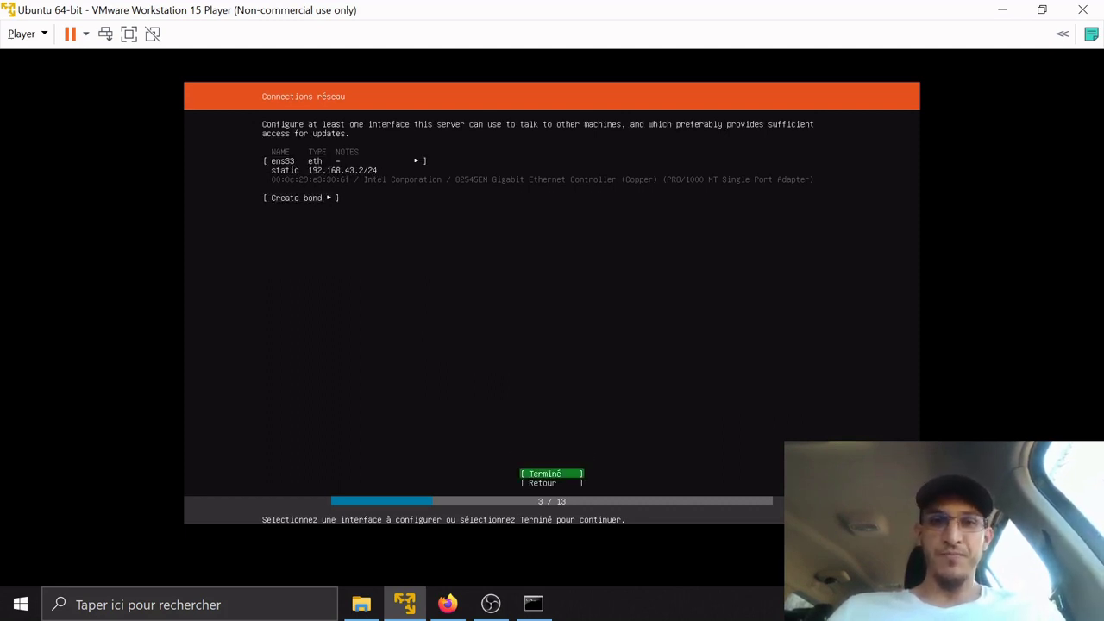
key("Return")
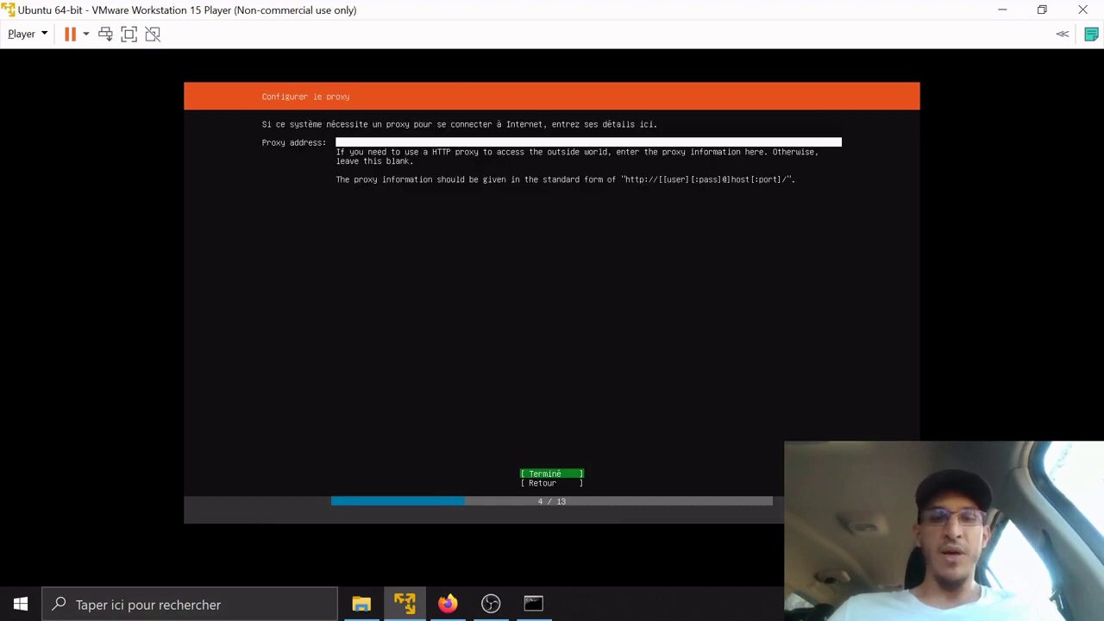
key("Down")
key("Up")
key("Return")
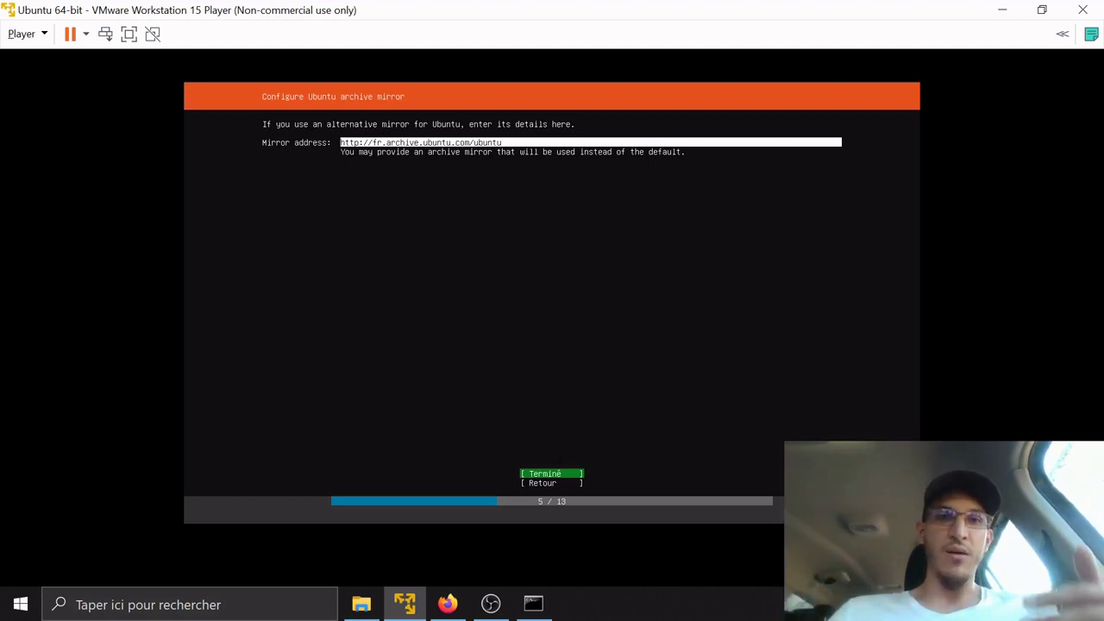
key("Return")
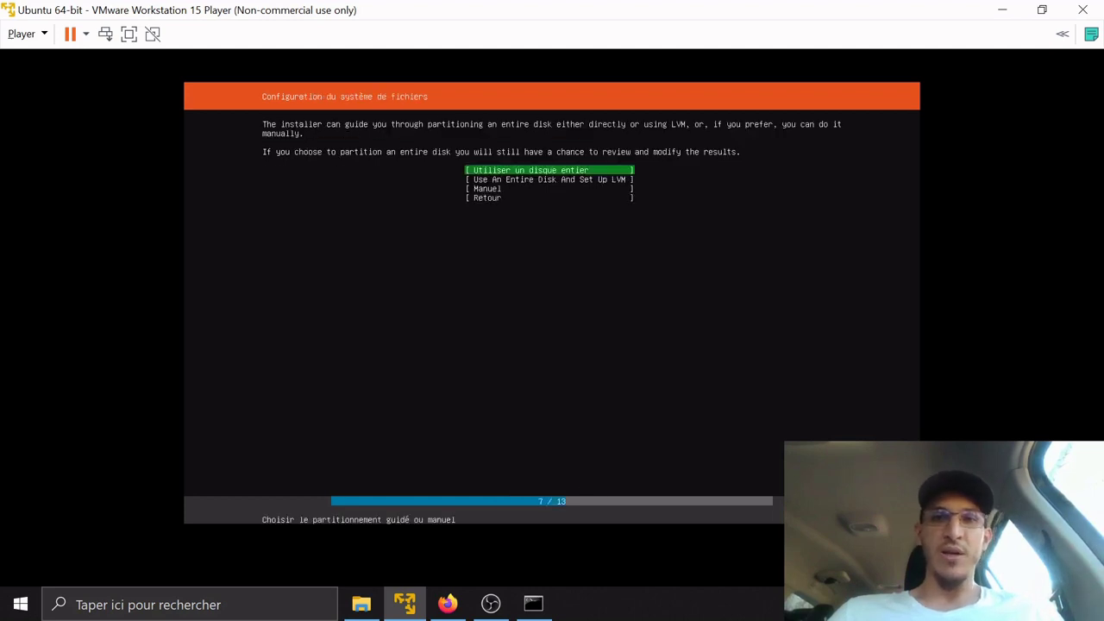
Use the entire /dev/sda disk with an ext4 root partition and accept the layout
key("Return")
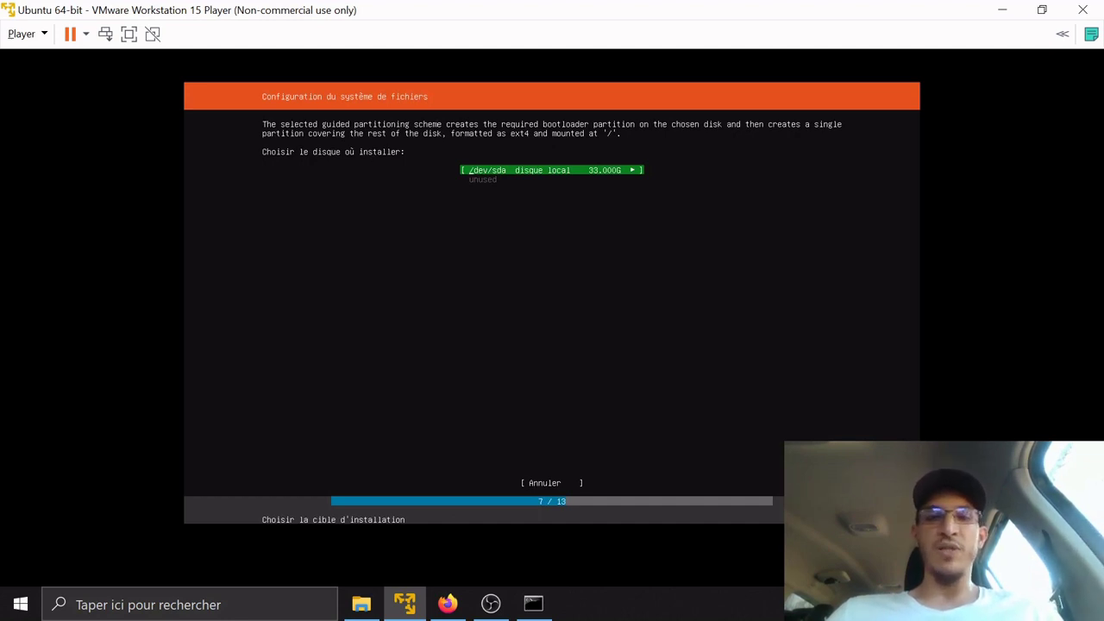
key("Return")
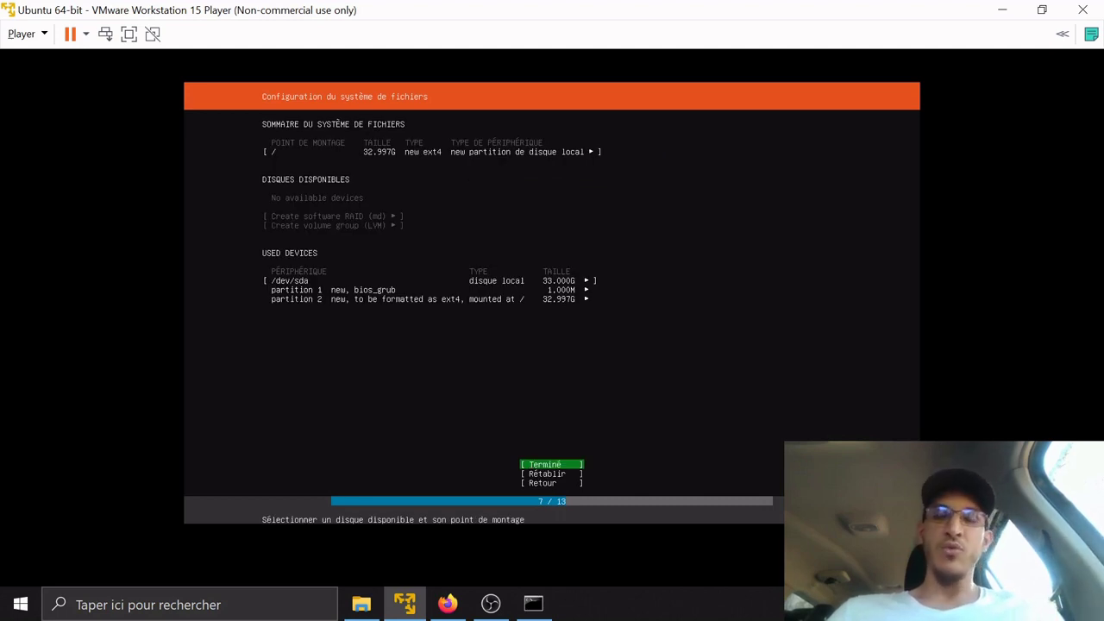
key("Return")
key("Down")
Confirm the installation, then create a profile with name, server name and username test plus a password
key("Return")
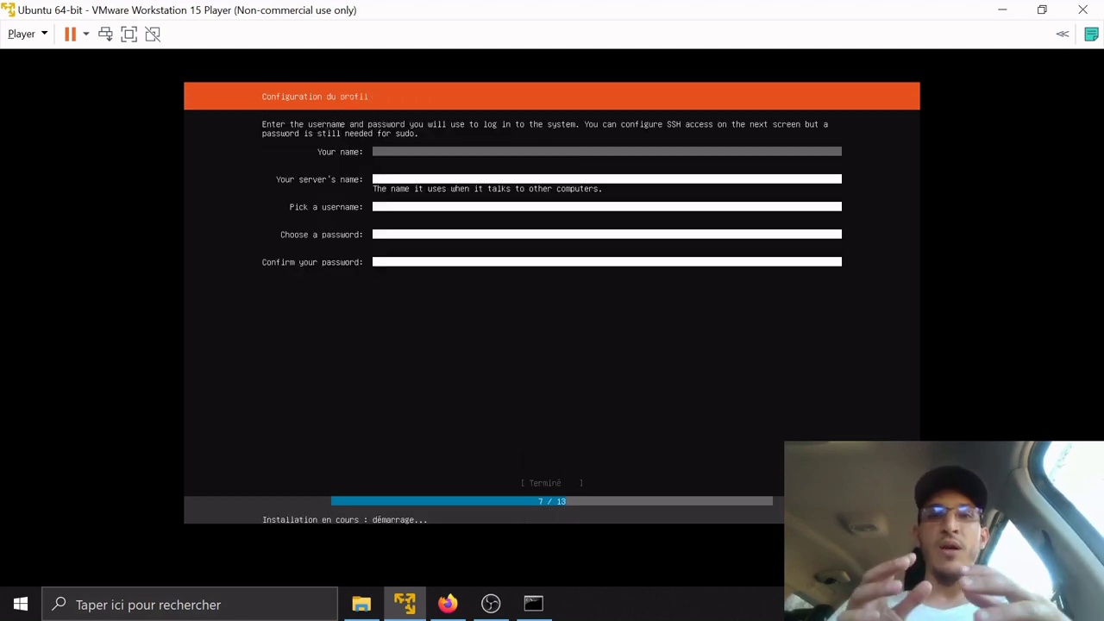
type("test")
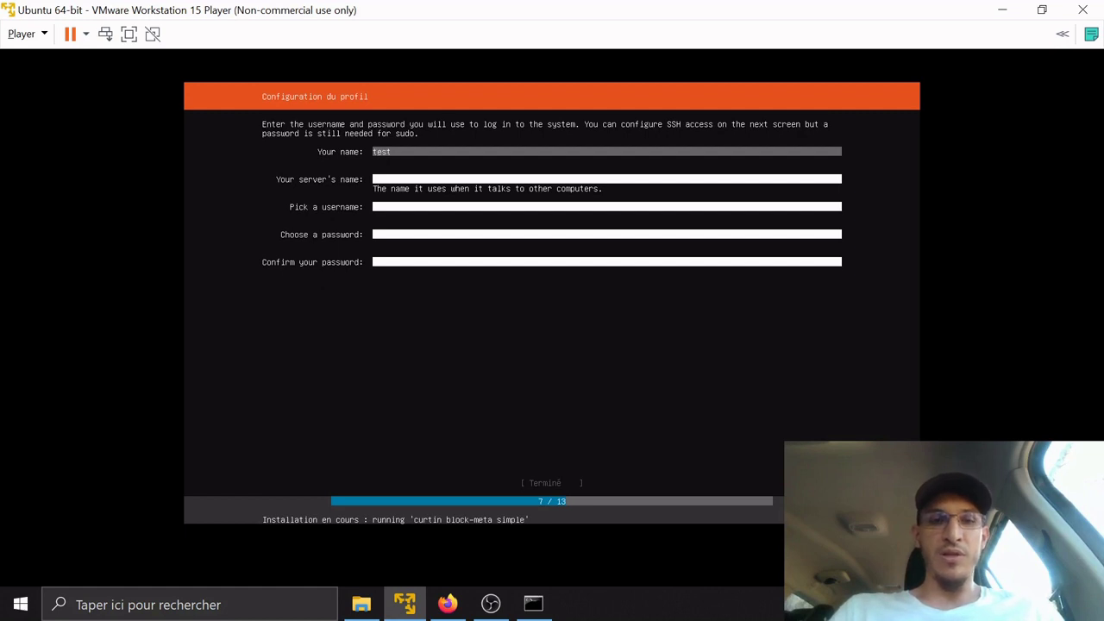
key("Tab")
type("test")
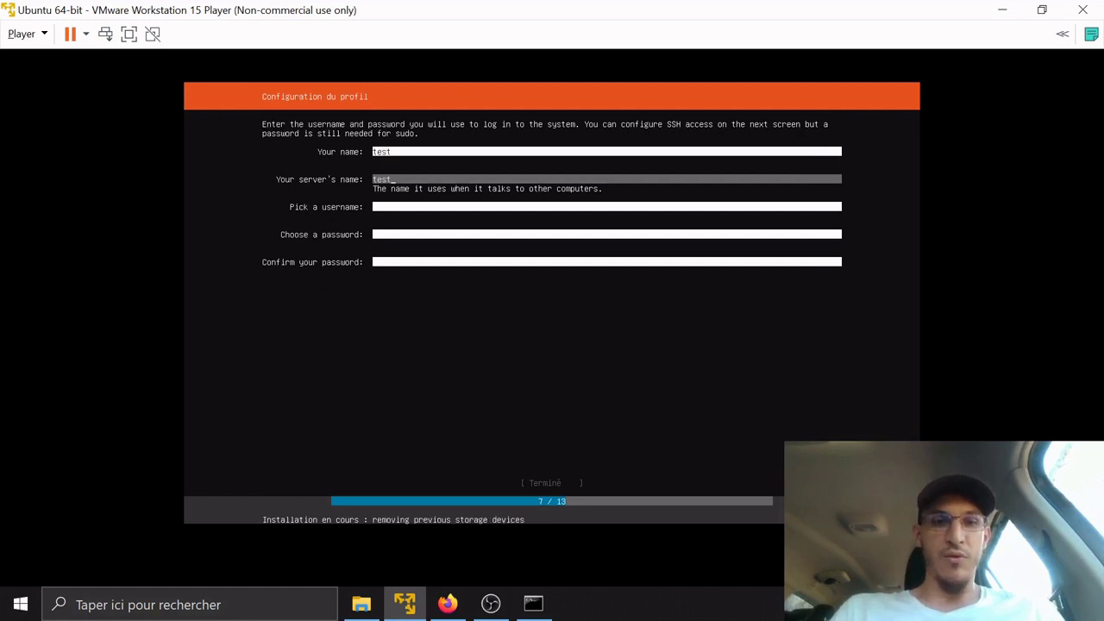
key("Tab")
type("test")
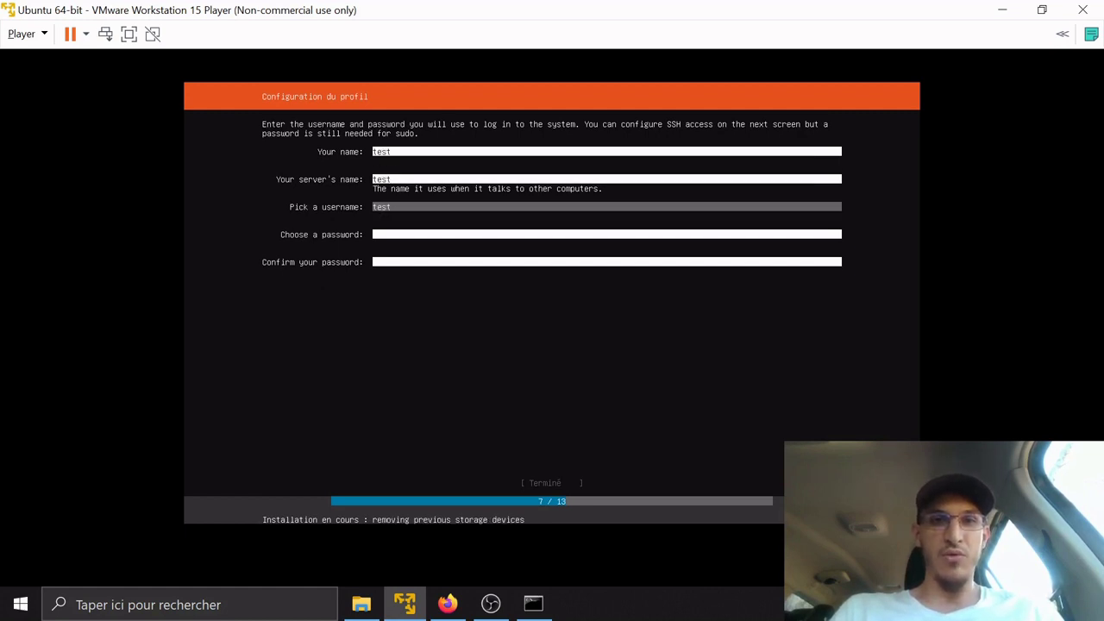
key("Tab")
type("test")
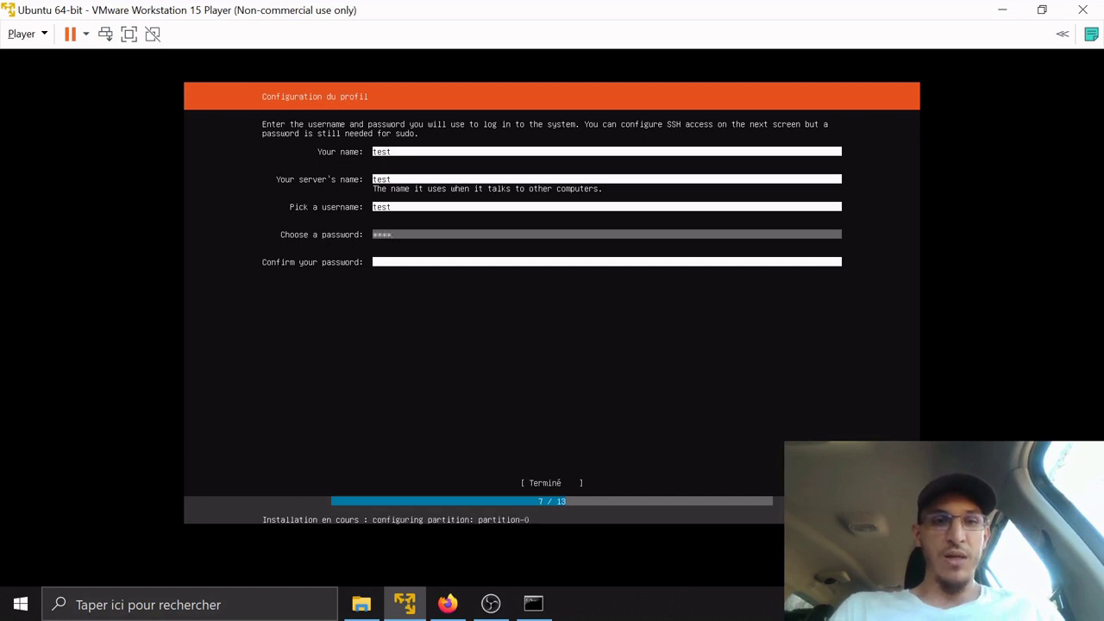
key("Tab")
type("test")
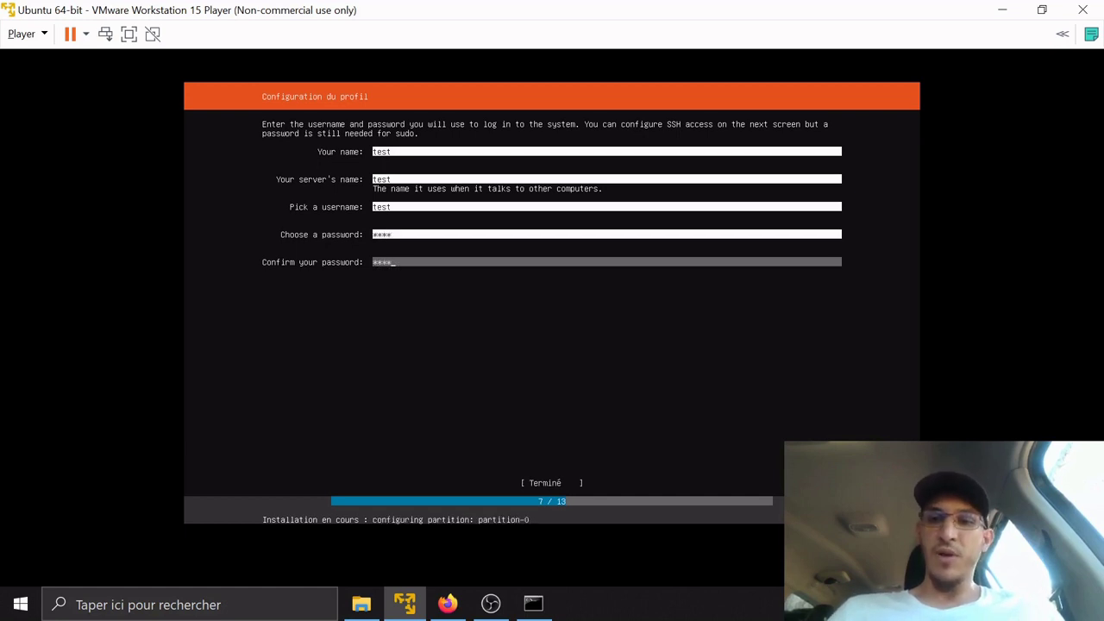
key("Tab")
key("Return")
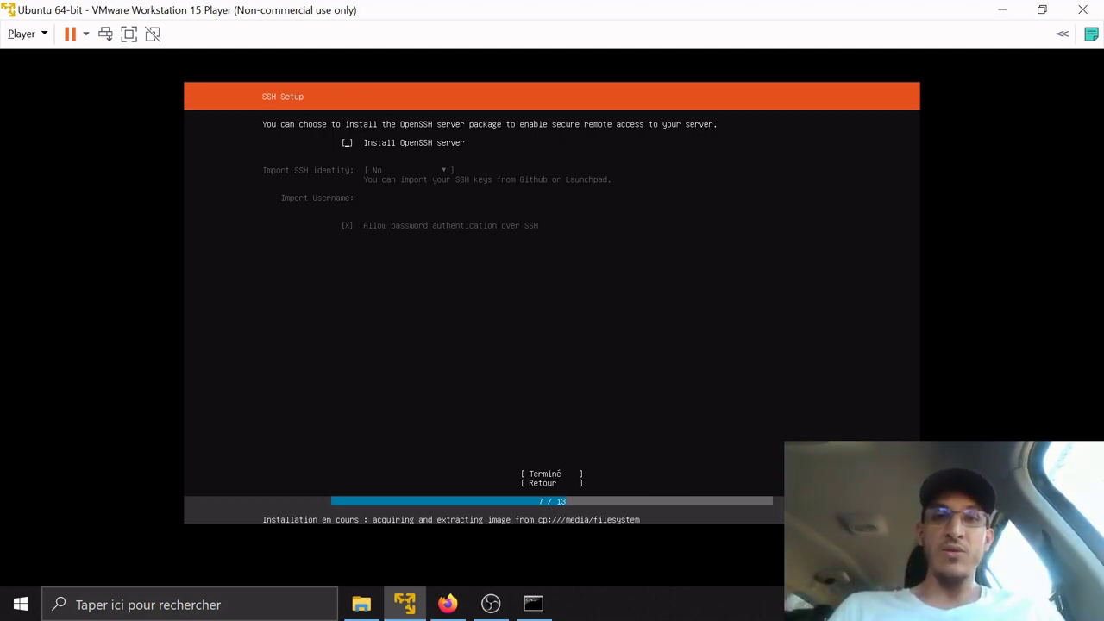
Enable the OpenSSH server, then continue past Featured Server Snaps with no snaps selected
key("space")
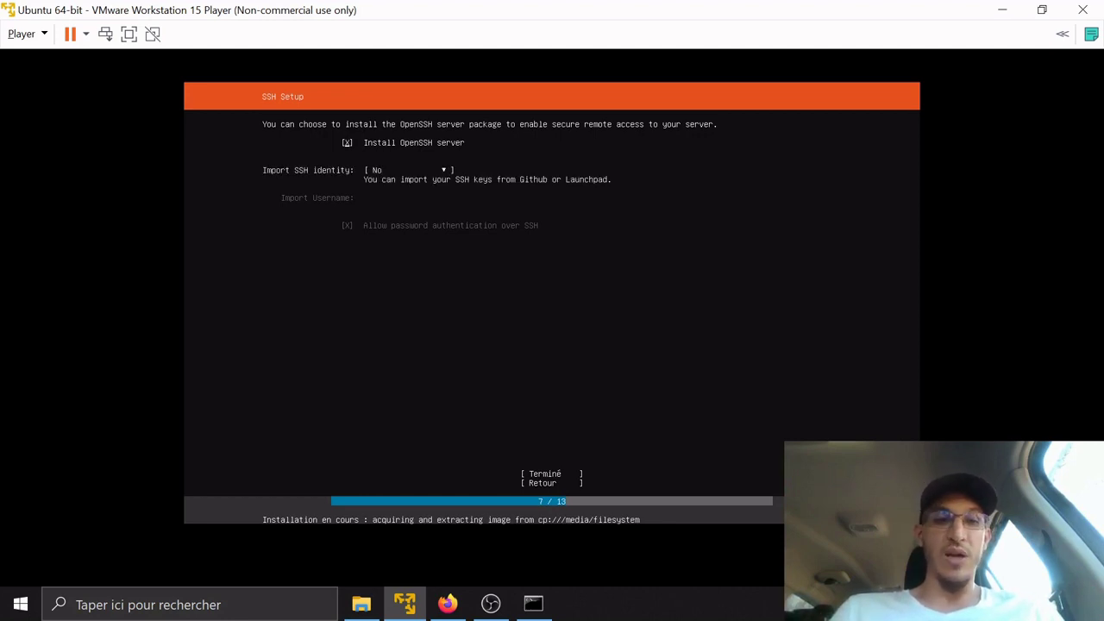
key("Tab")
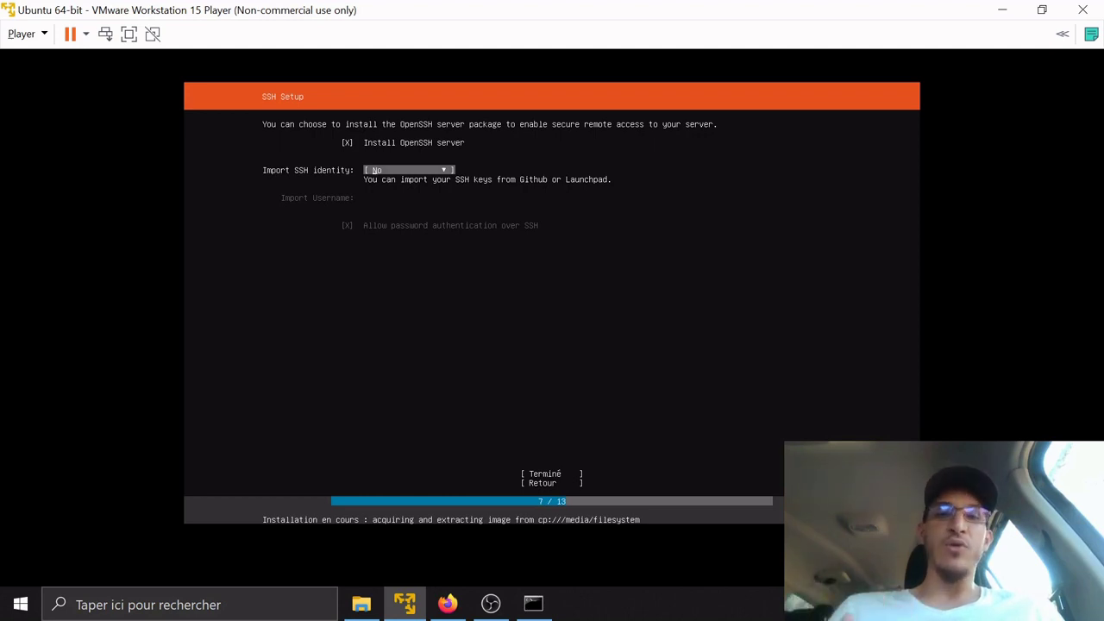
key("Tab")
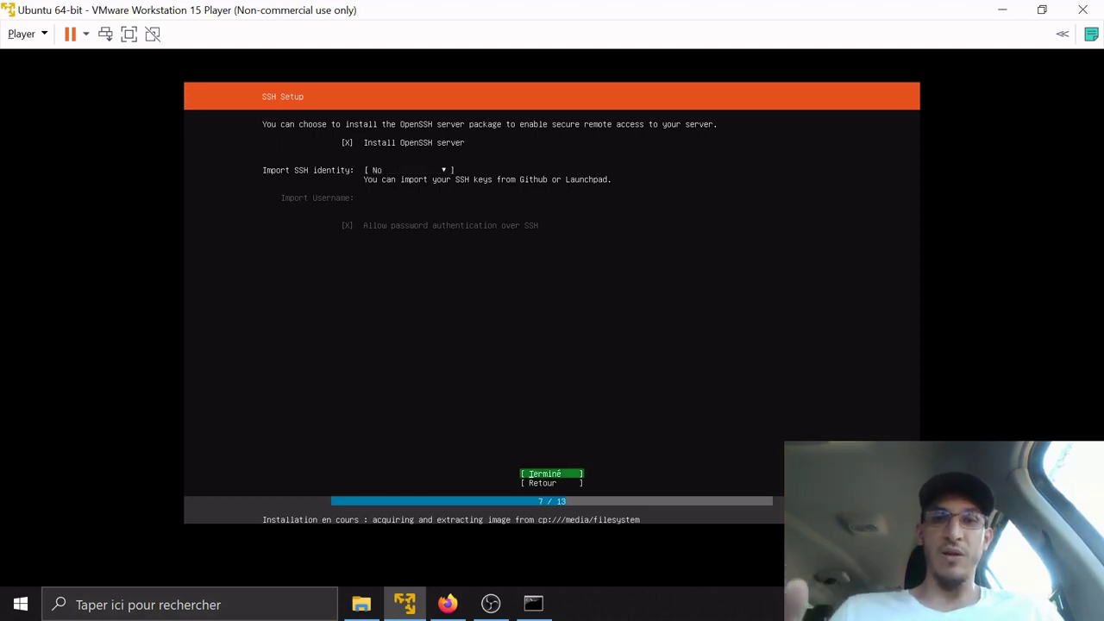
key("Return")
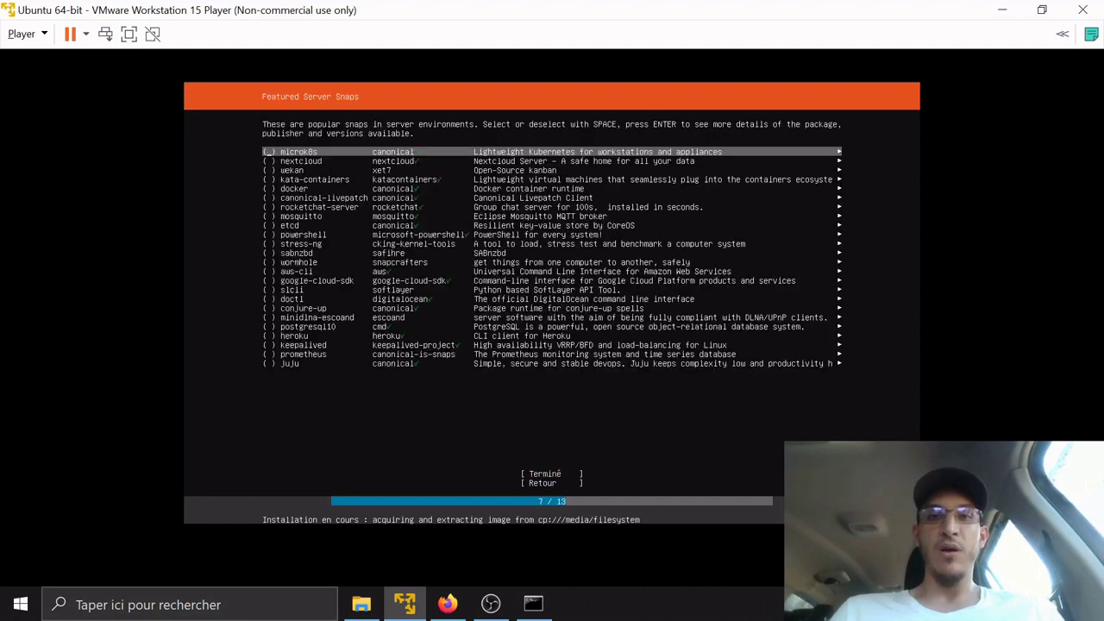
key("Tab")
key("Tab")
key("Tab")
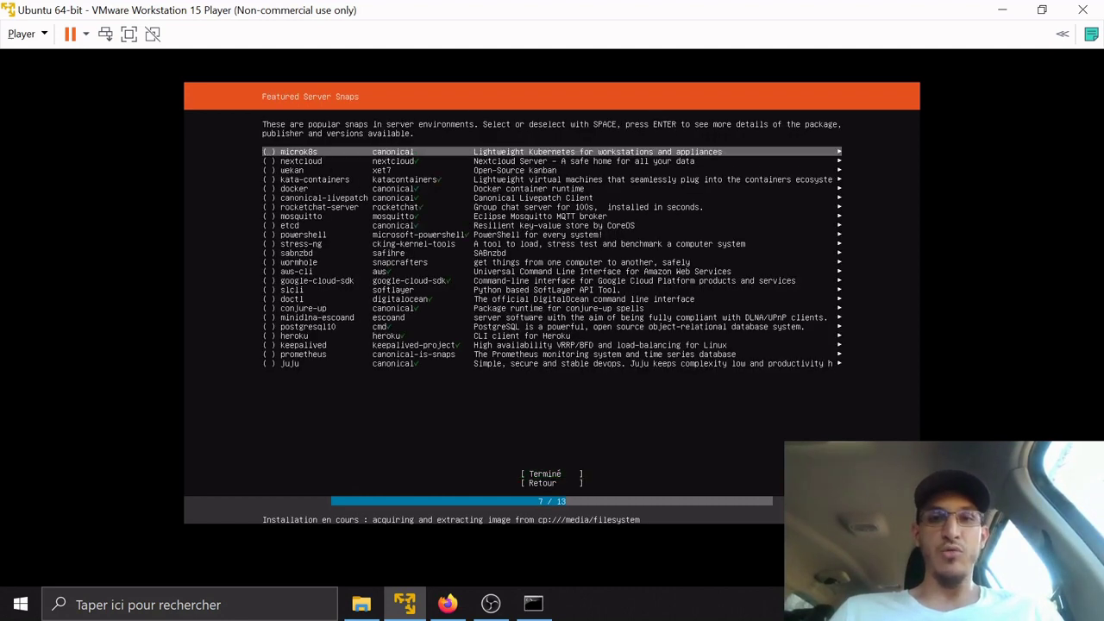
key("Tab")
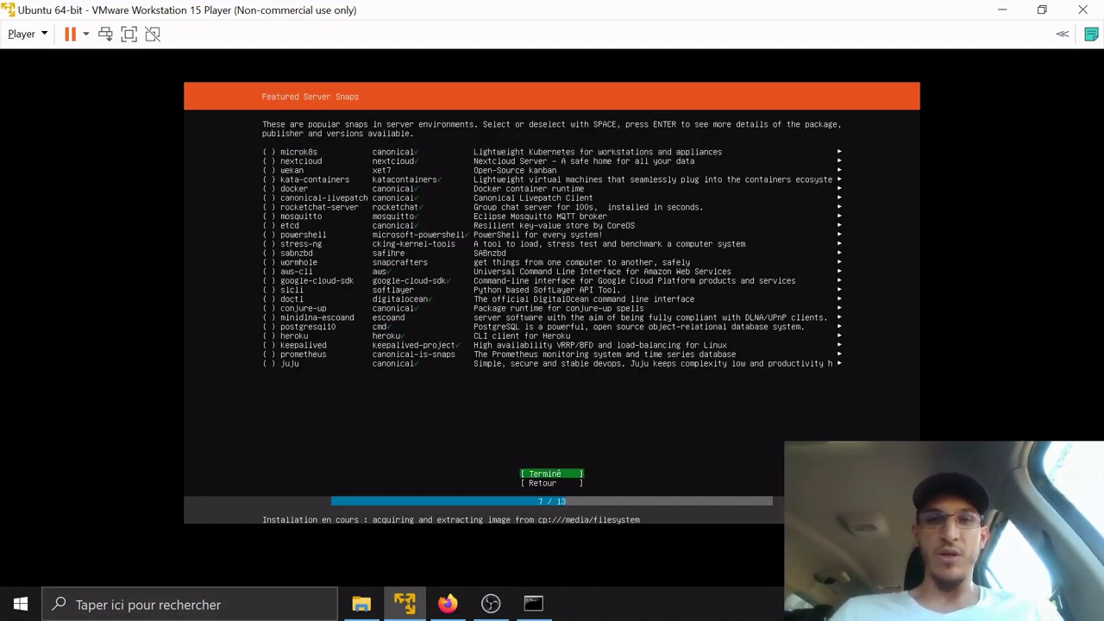
key("Return")
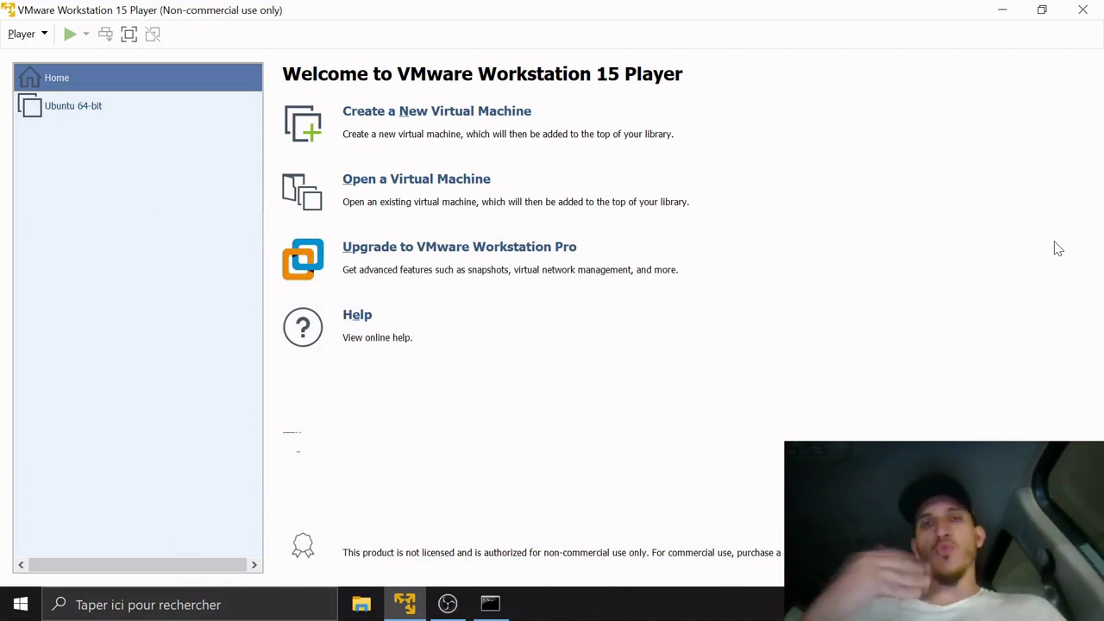
Power off the Ubuntu 64-bit virtual machine through its power options
left_click(193, 115)
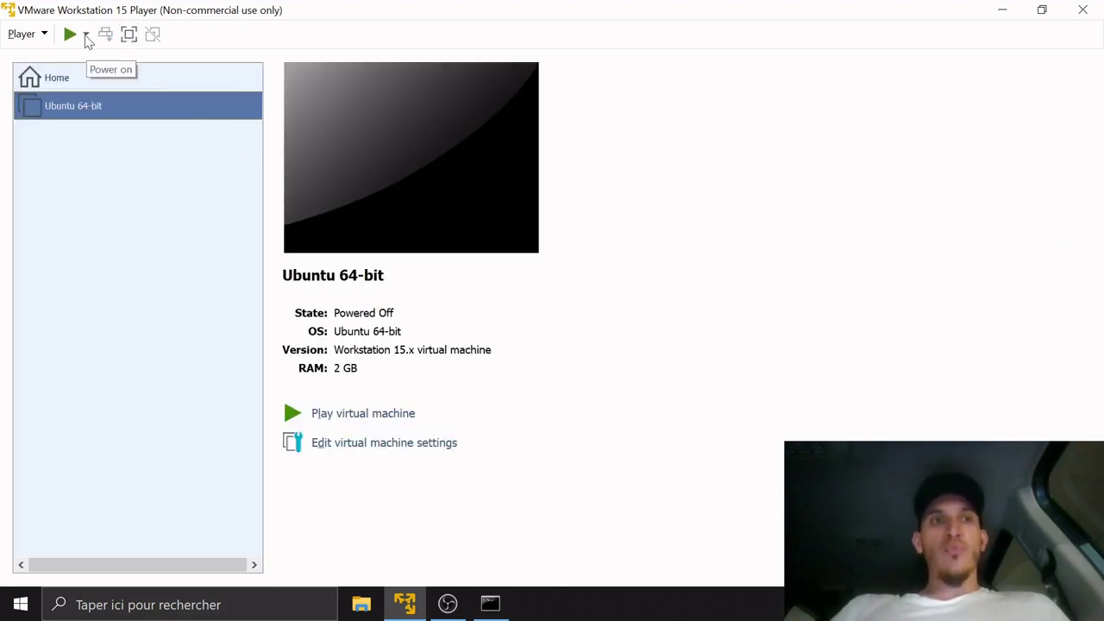
left_click(86, 36)
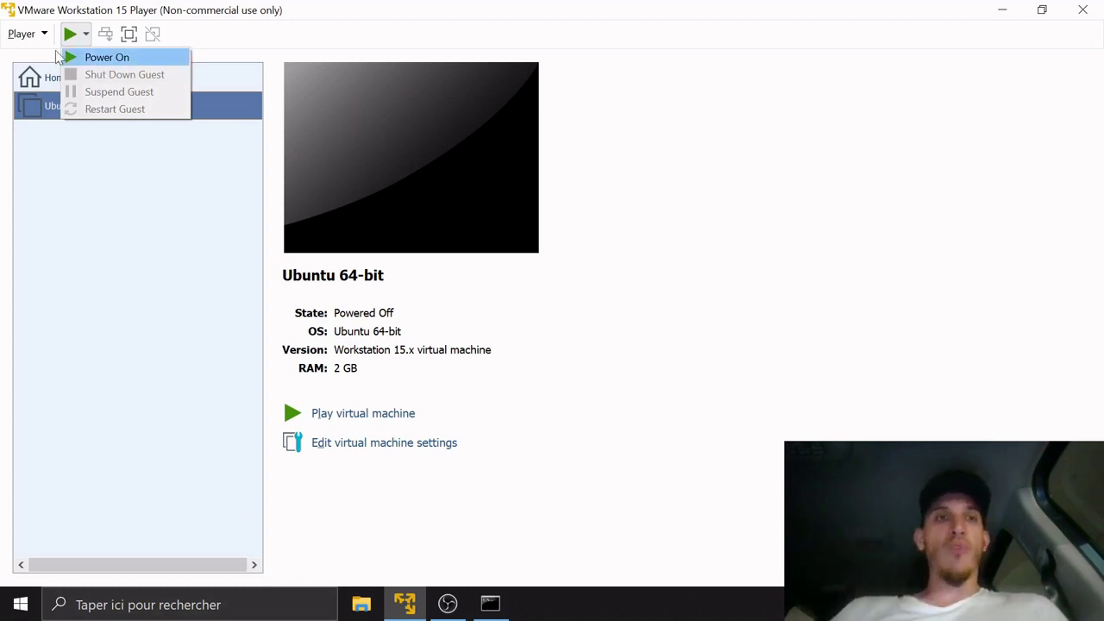
left_click(53, 112)
left_click(133, 170)
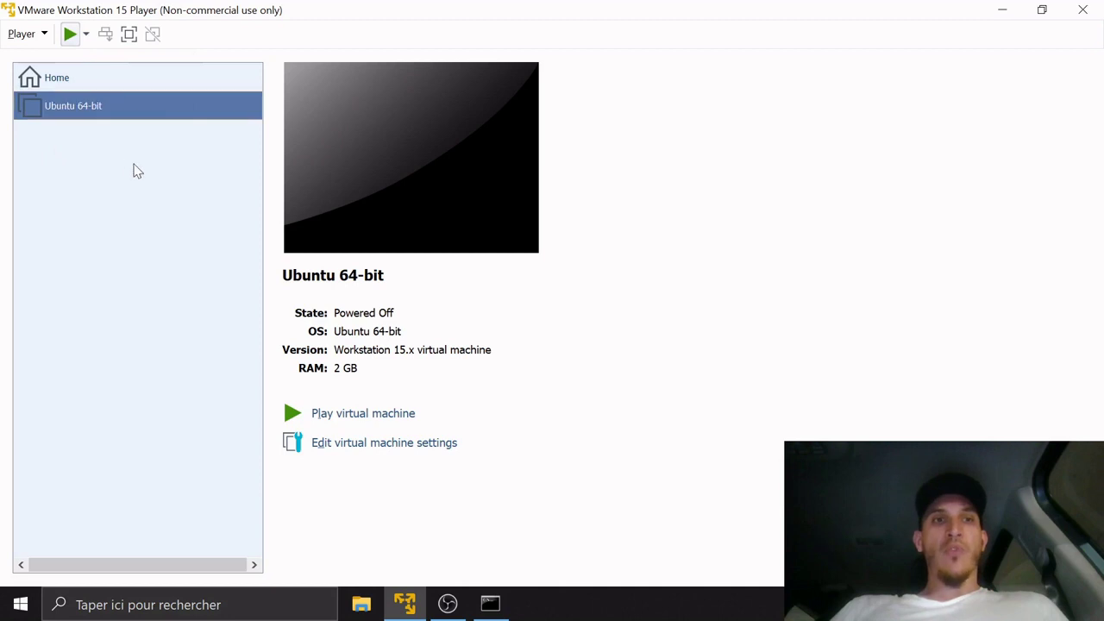
From the Home page, reselect the Ubuntu 64-bit machine and open Virtual Machine Settings
left_click(69, 80)
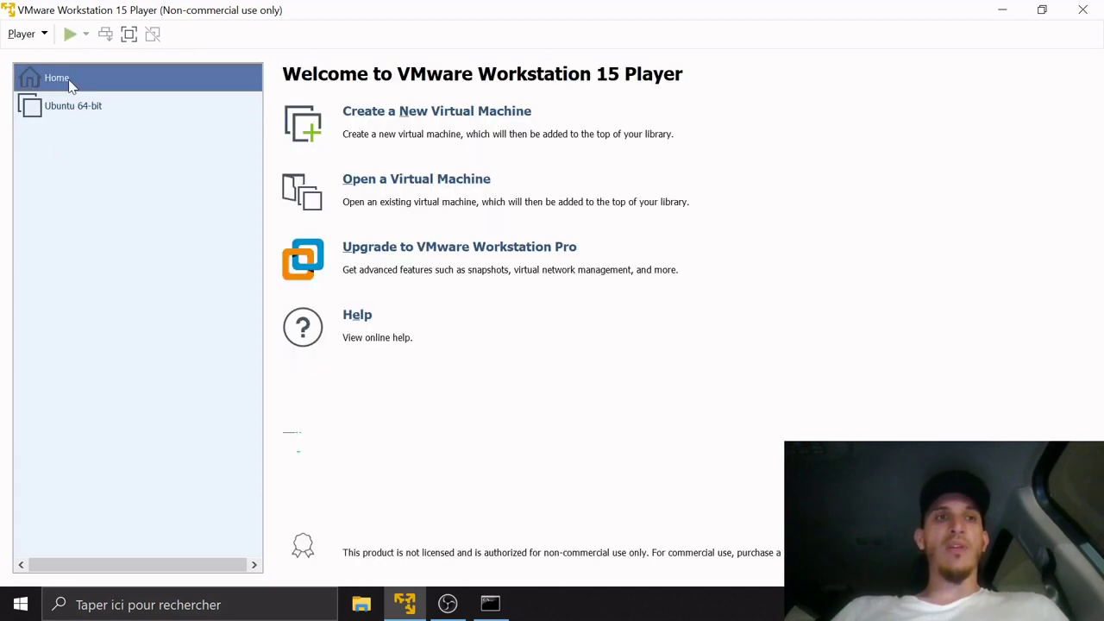
left_click(73, 110)
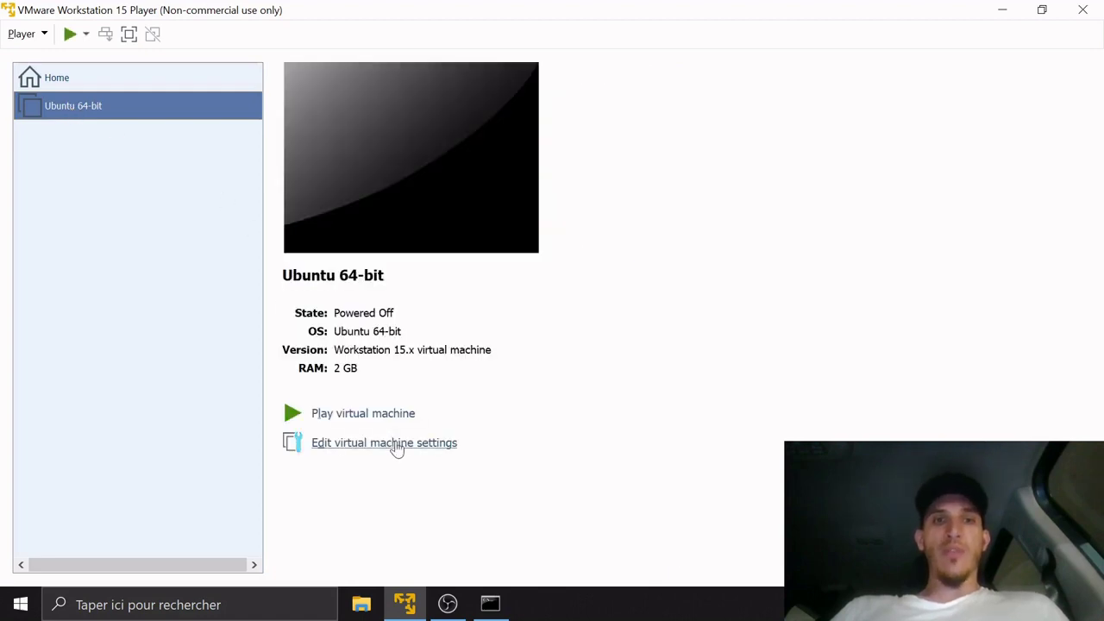
left_click(397, 445)
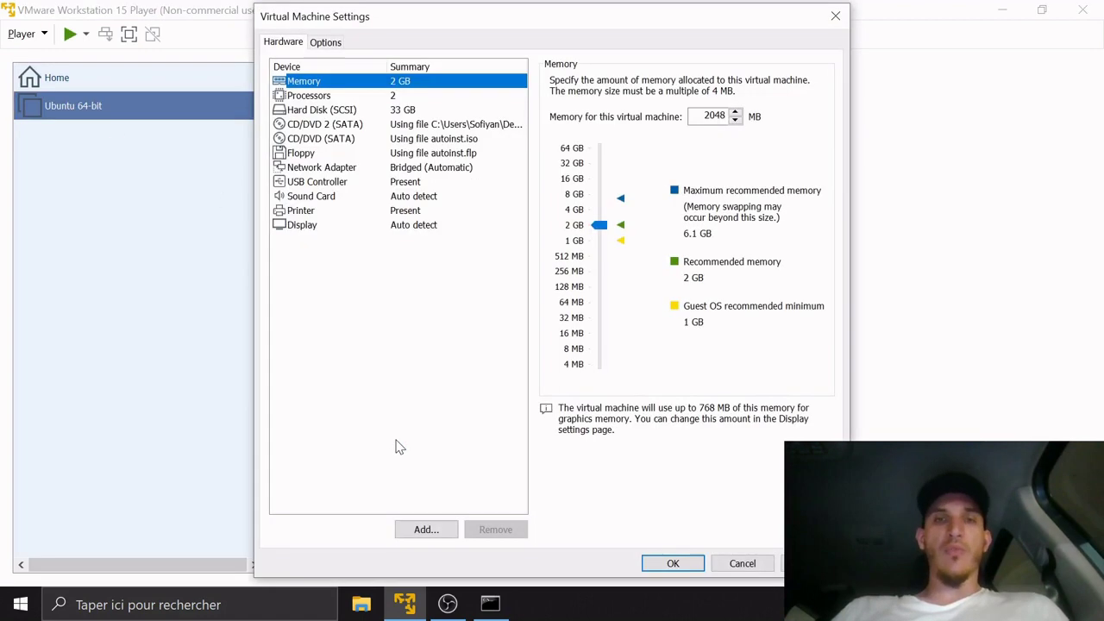
Untick 'Connect at power on' for CD/DVD 2 and the autoinst.iso CD/DVD drive, then save
left_click(435, 126)
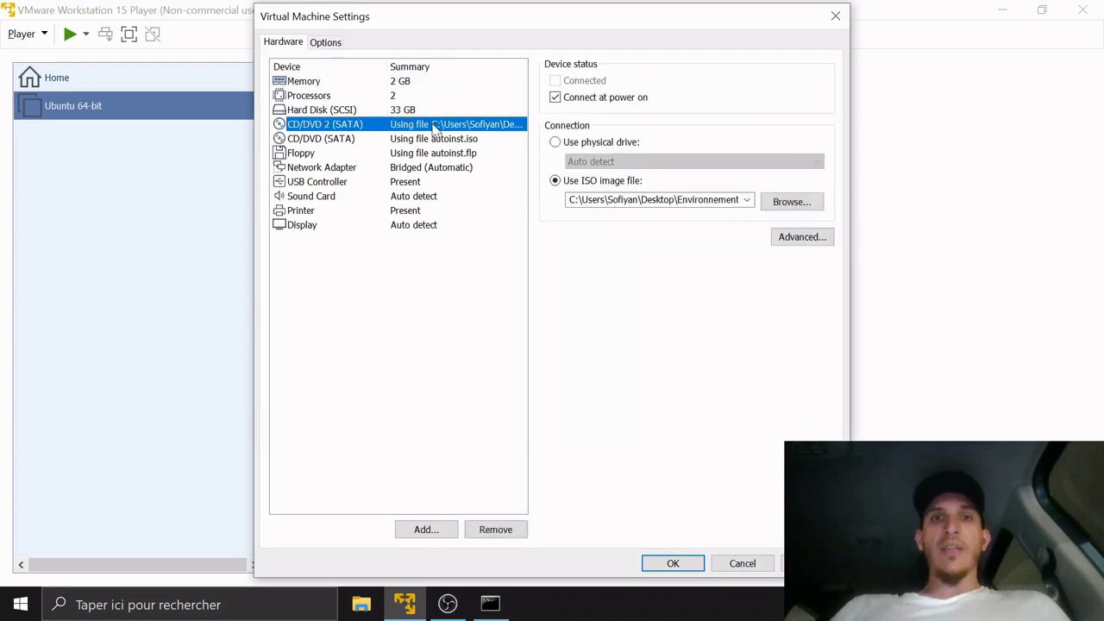
left_click(554, 99)
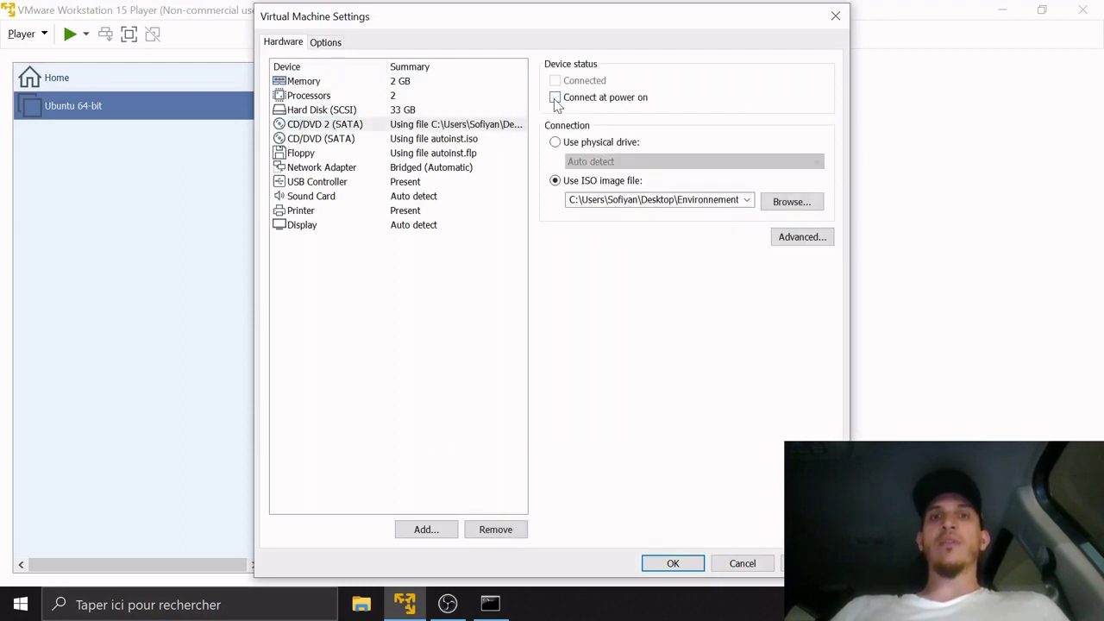
left_click(474, 140)
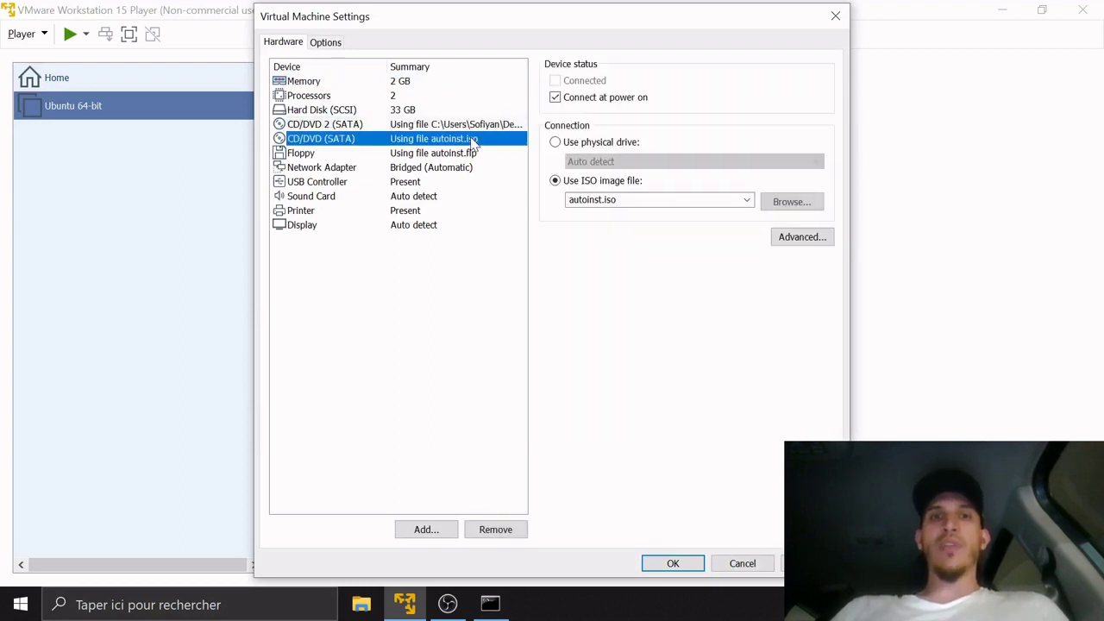
left_click(555, 98)
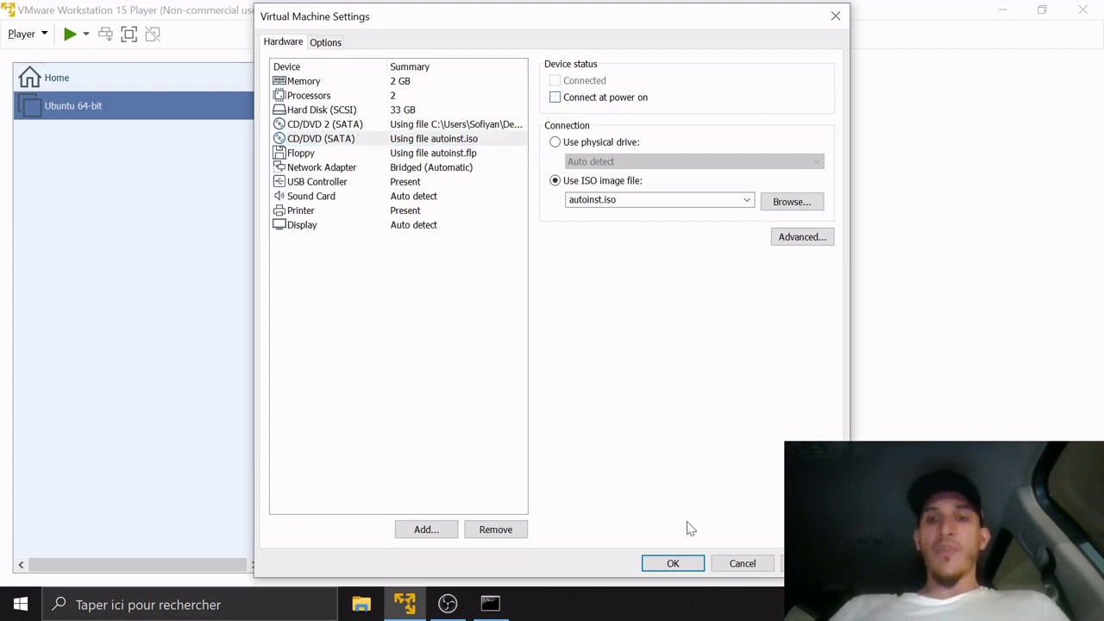
left_click(672, 563)
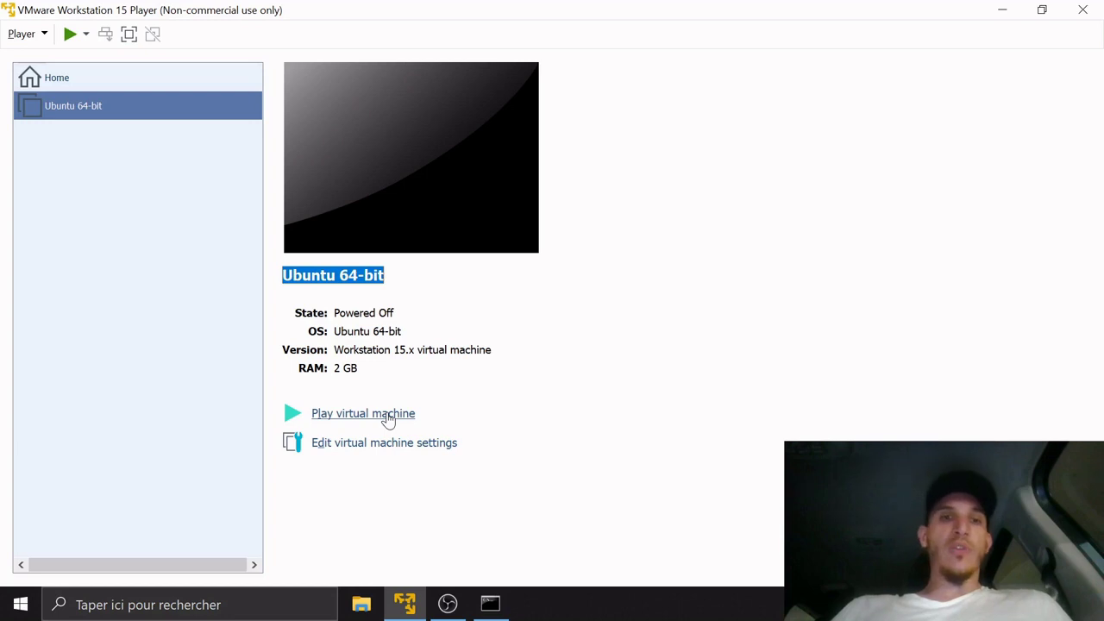
Power on the Ubuntu VM, boot the Ubuntu GRUB entry, and bring Command Prompt forward
left_click(387, 414)
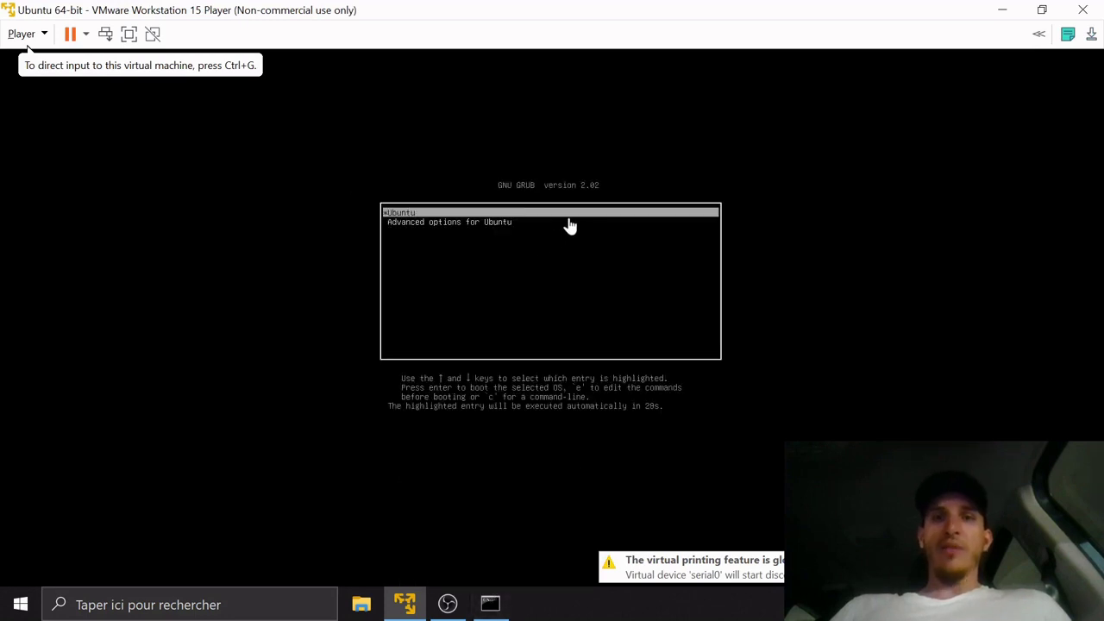
left_click(569, 216)
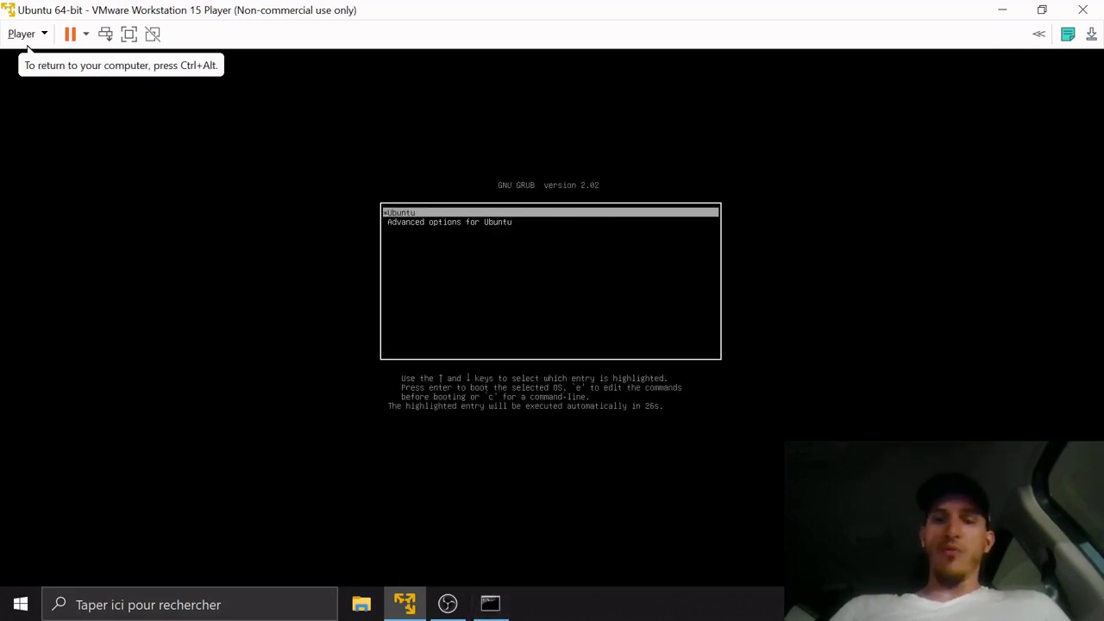
key("Down")
key("Up")
key("Return")
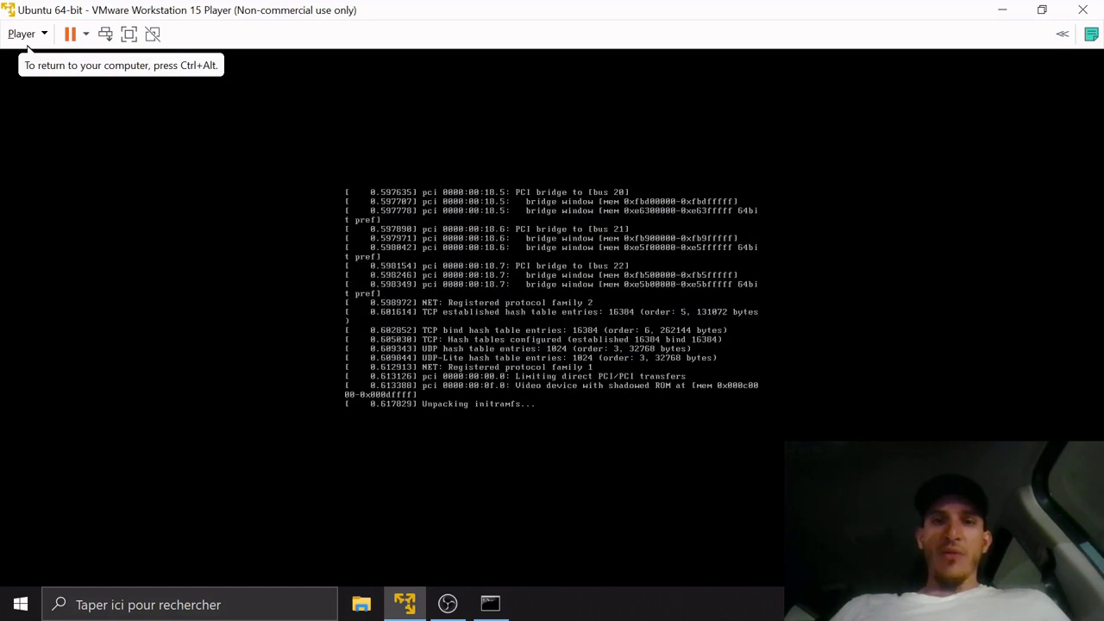
left_click(493, 603)
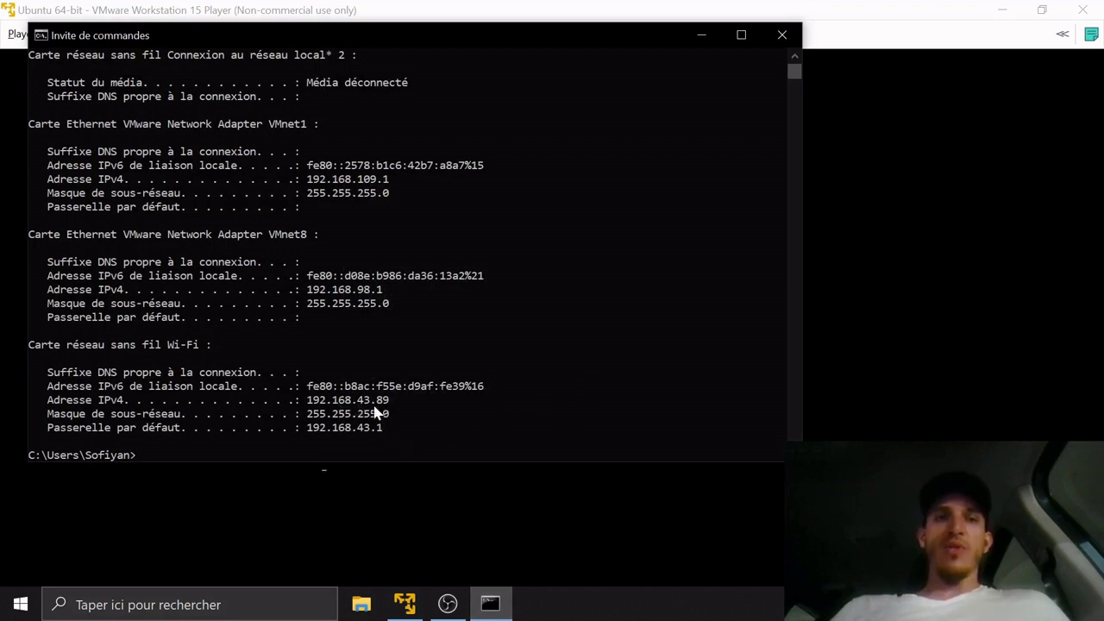
Clear the Command Prompt output with cls and move the window slightly lower
left_click(392, 435)
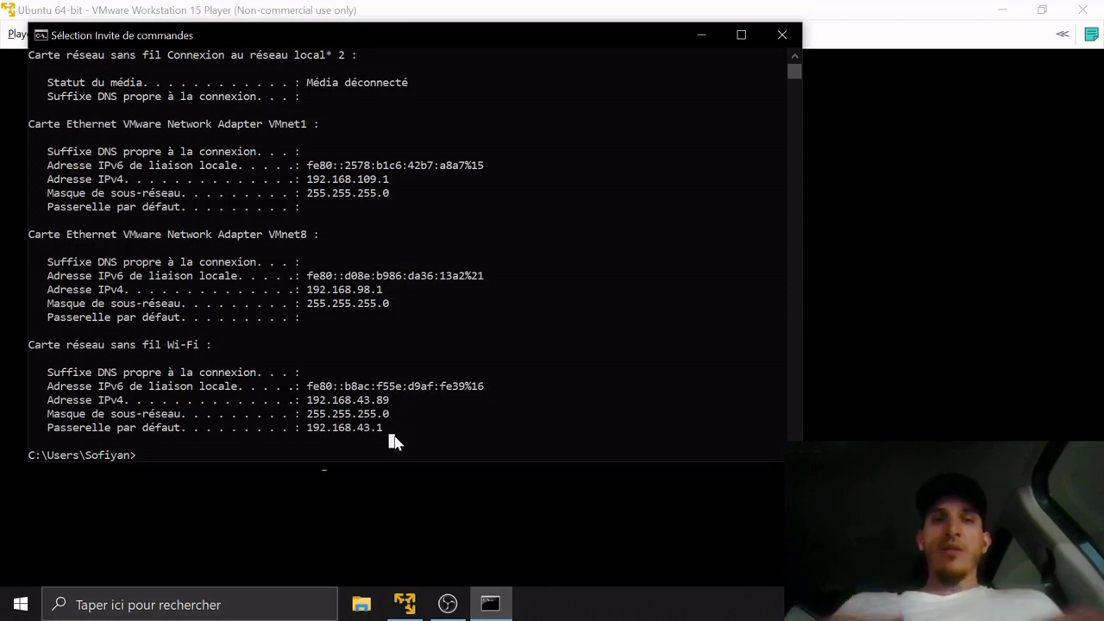
type("cls")
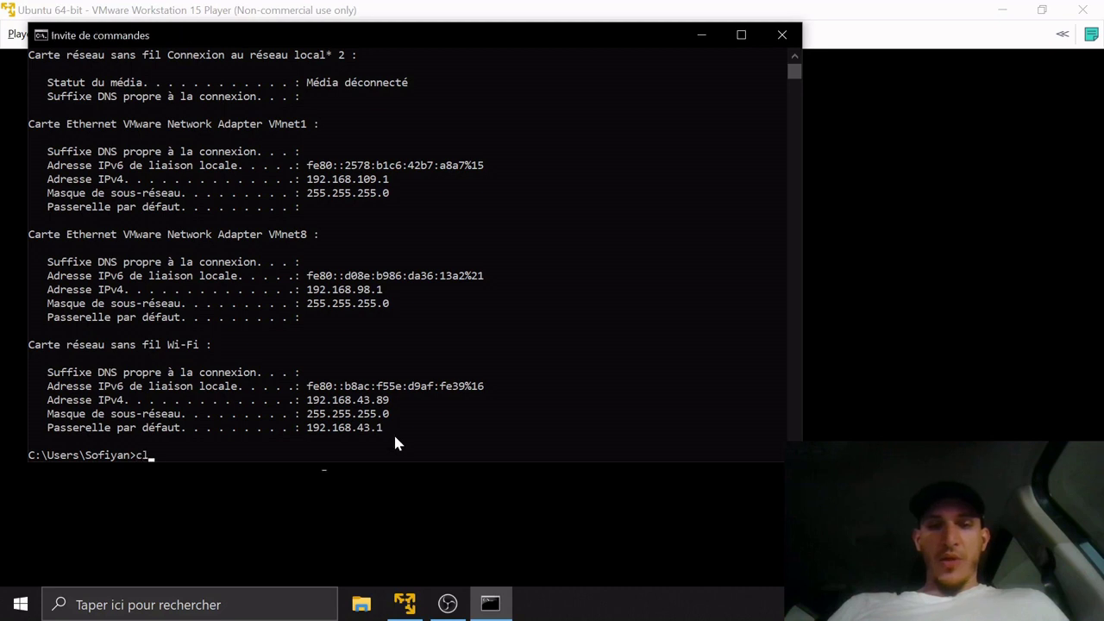
key("Return")
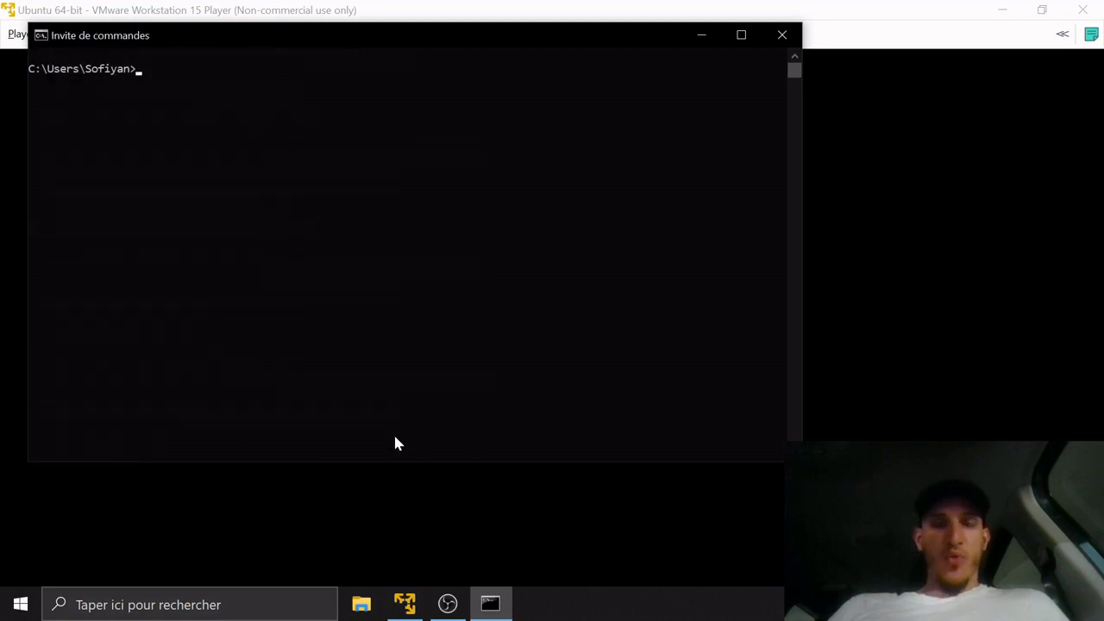
left_click_drag(445, 43, 445, 69)
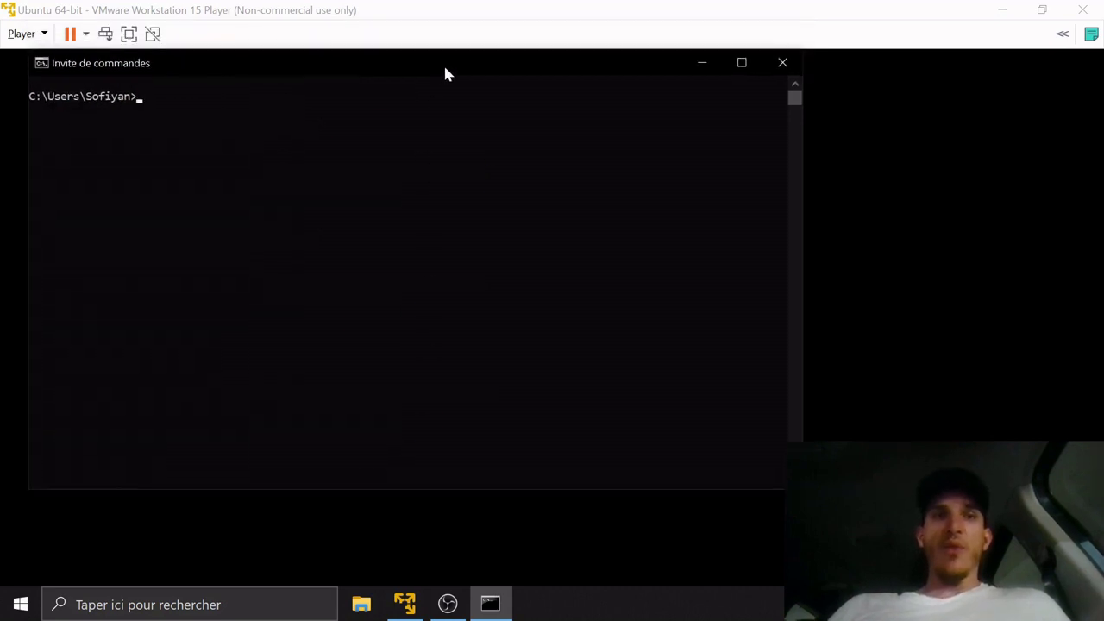
Ping 192.168.43.2, confirm four replies, and switch back to the VM console
left_click(386, 112)
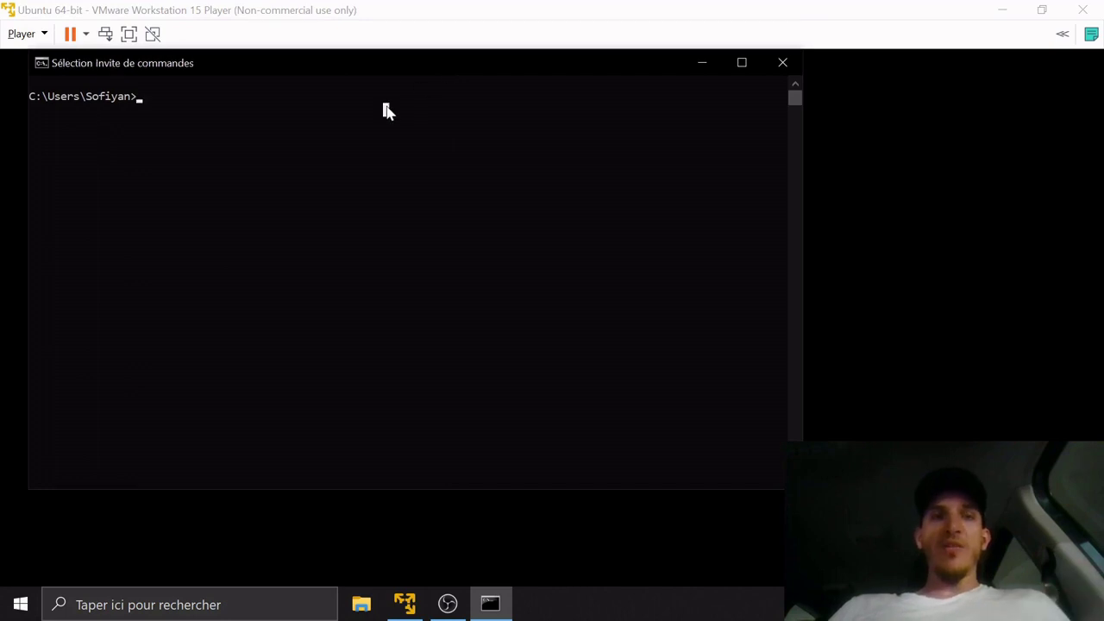
type("ping 192.1")
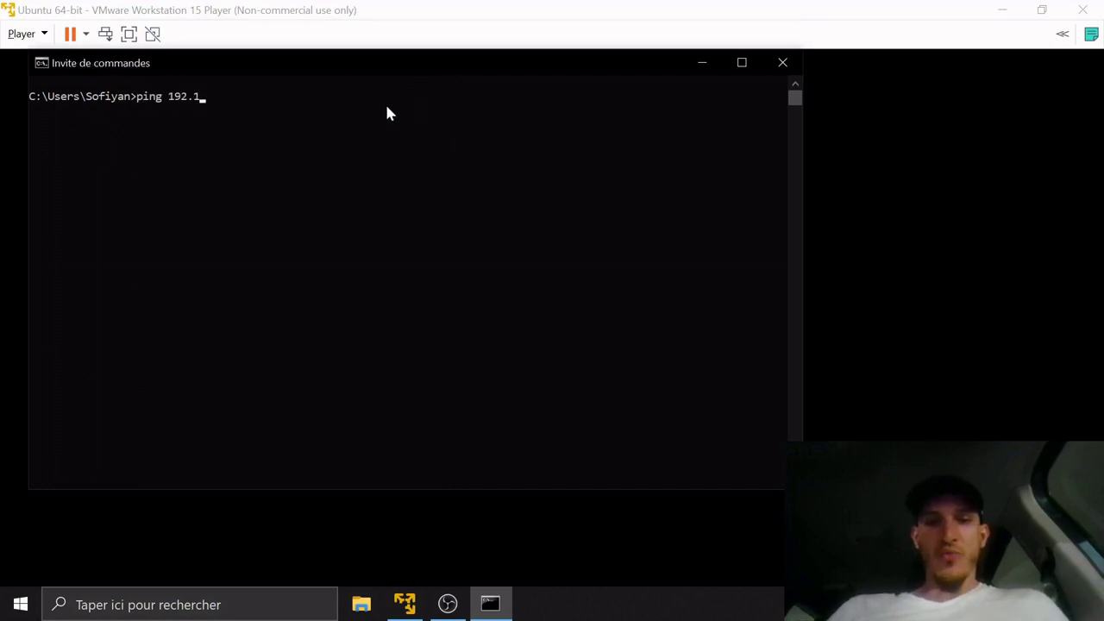
type("68.")
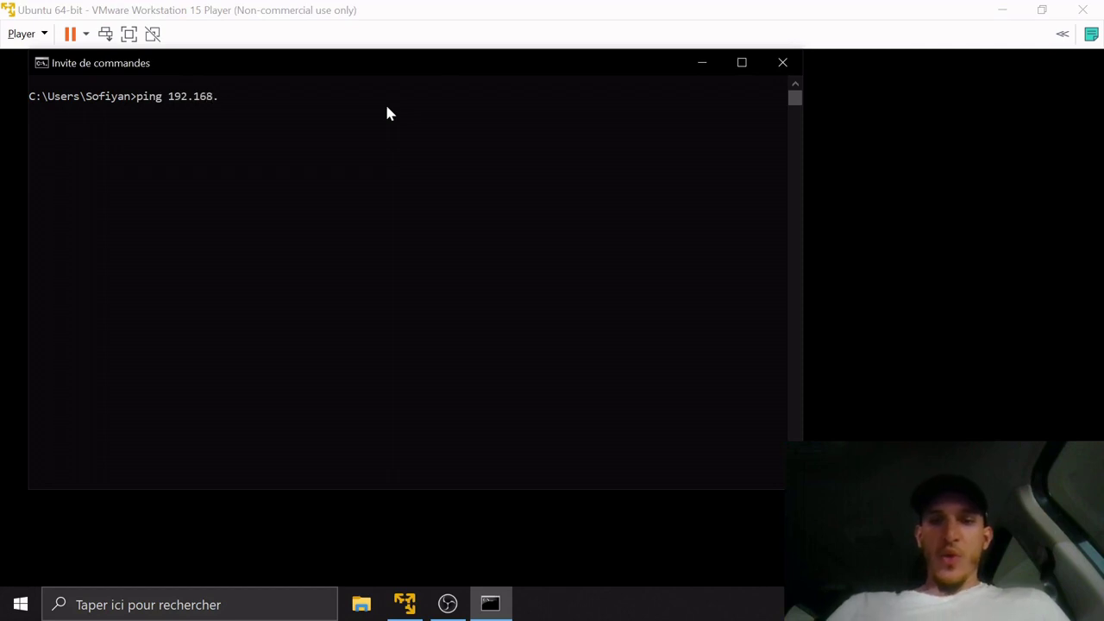
type("43.2")
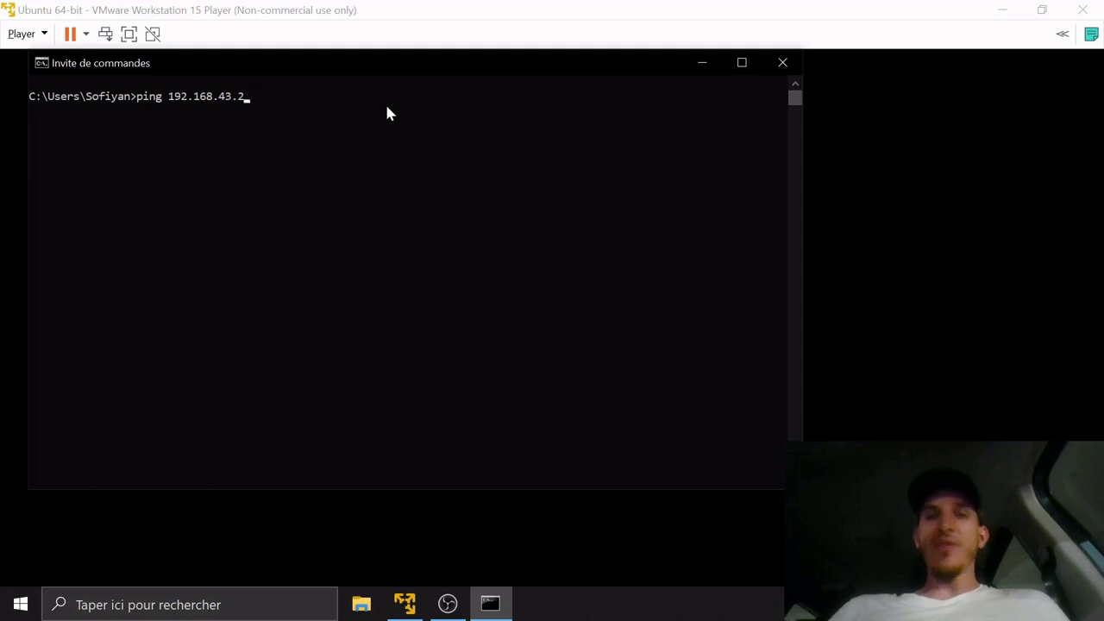
key("Return")
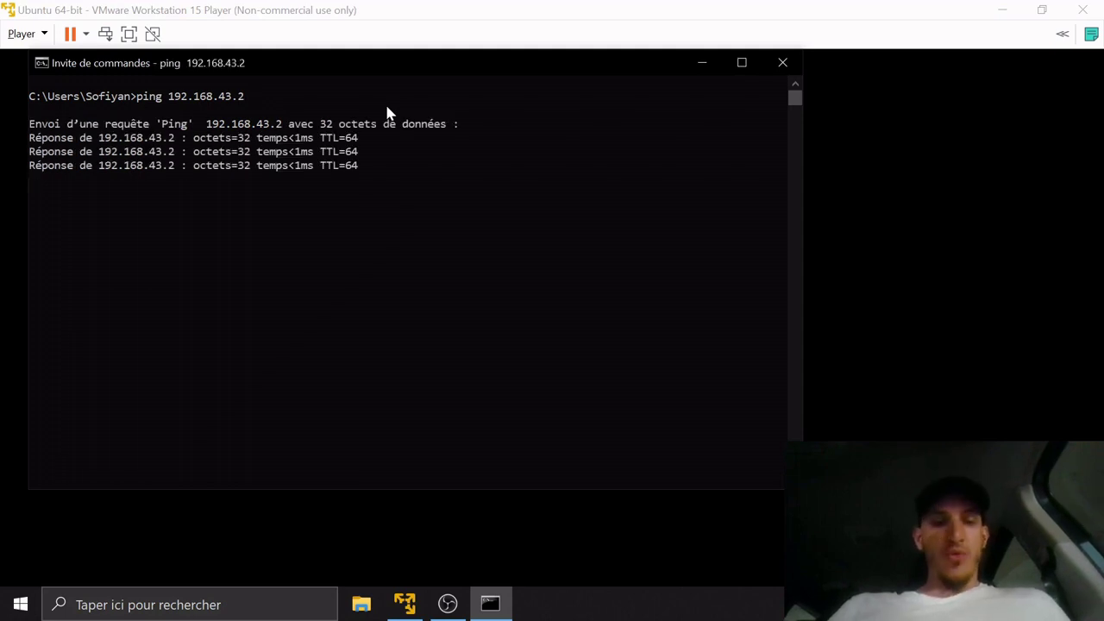
key("Return")
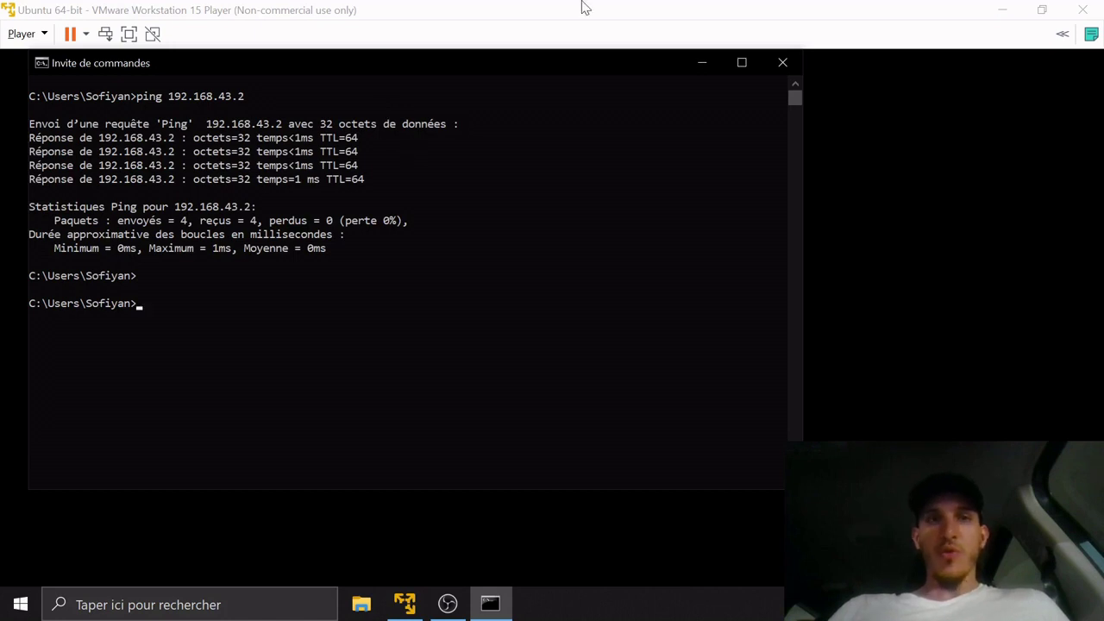
left_click(680, 11)
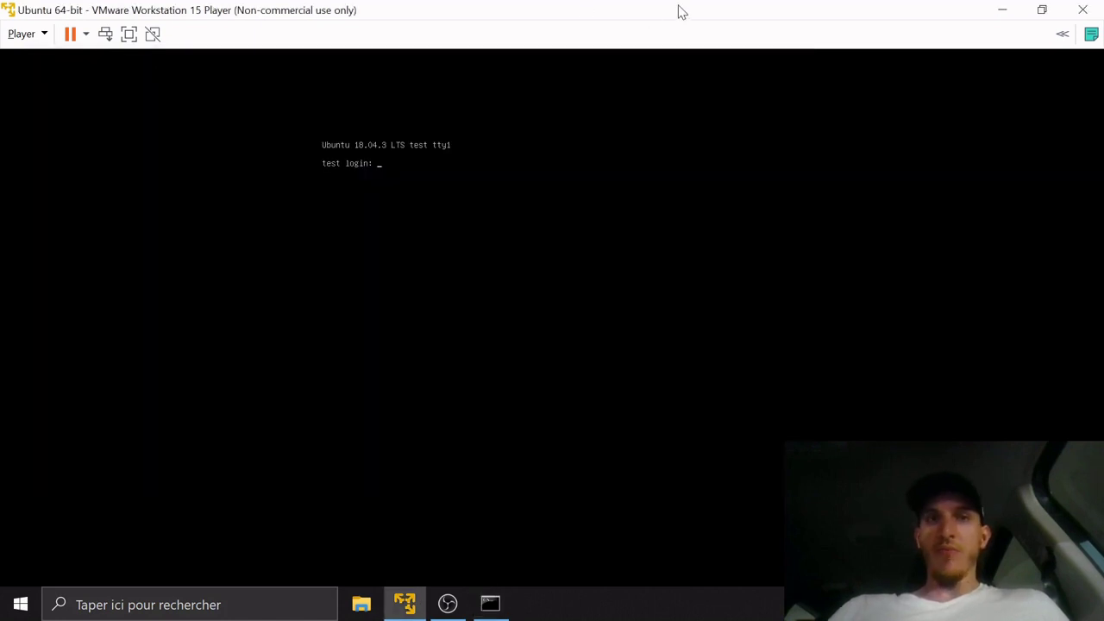
Log in at the Ubuntu console with the account credentials to reach the shell
left_click(521, 228)
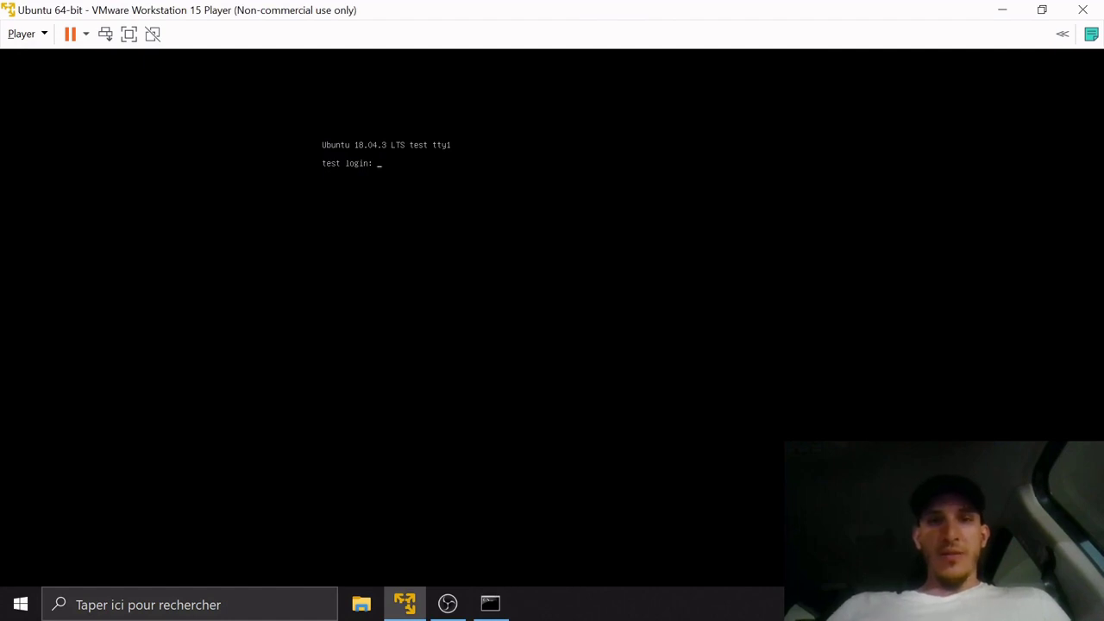
type("test")
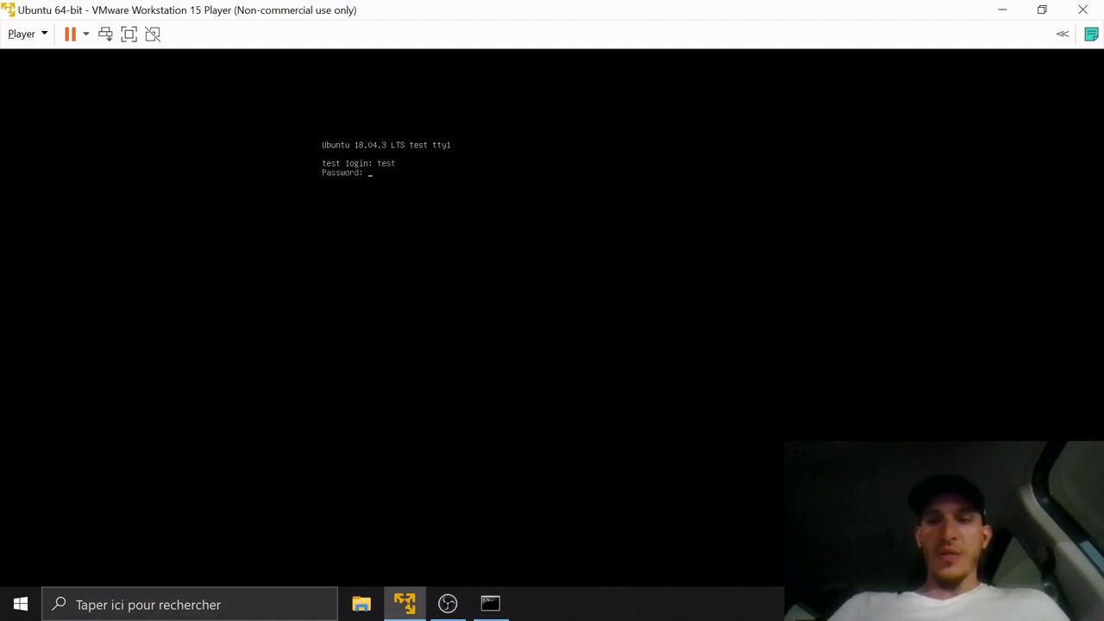
key("Return")
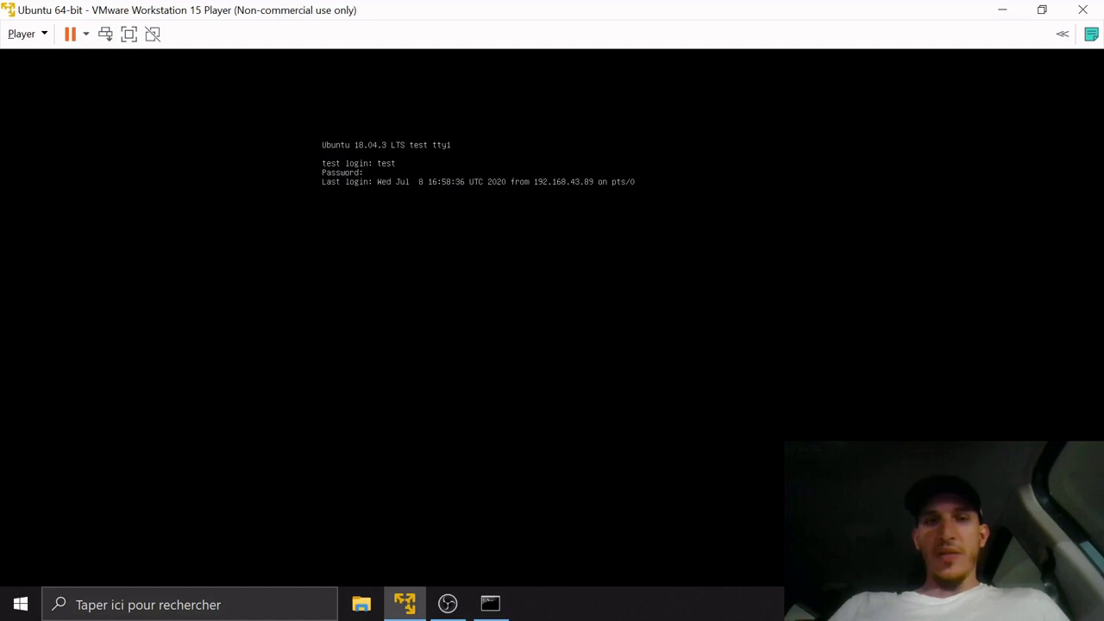